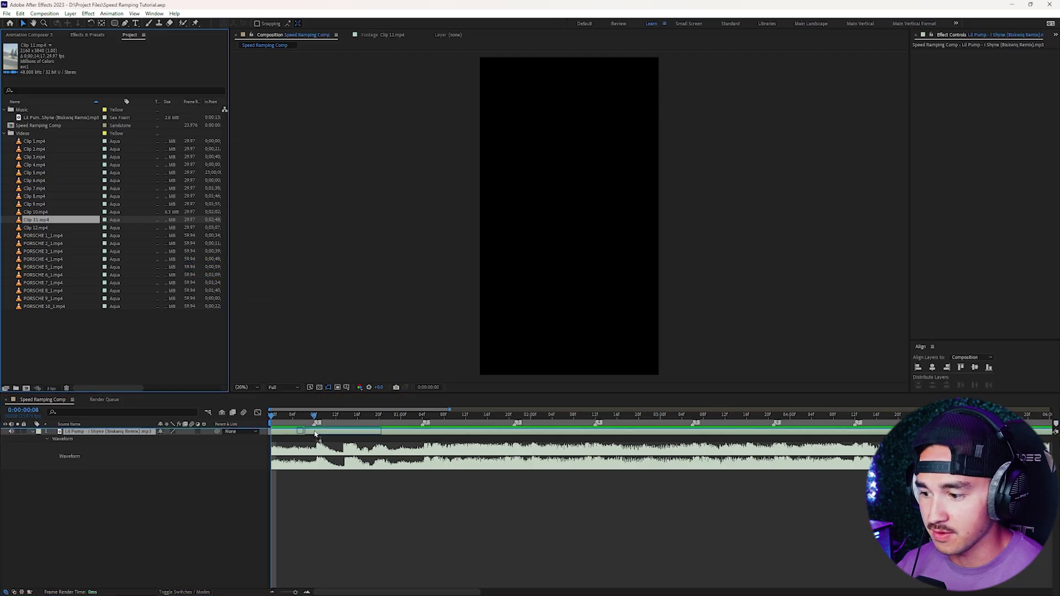
Place Clip 11.mp4 beneath the music layer starting at 0:00:00:08 and enable time remapping on it
drag(315, 435, 335, 468)
key(ctrl+alt+t)
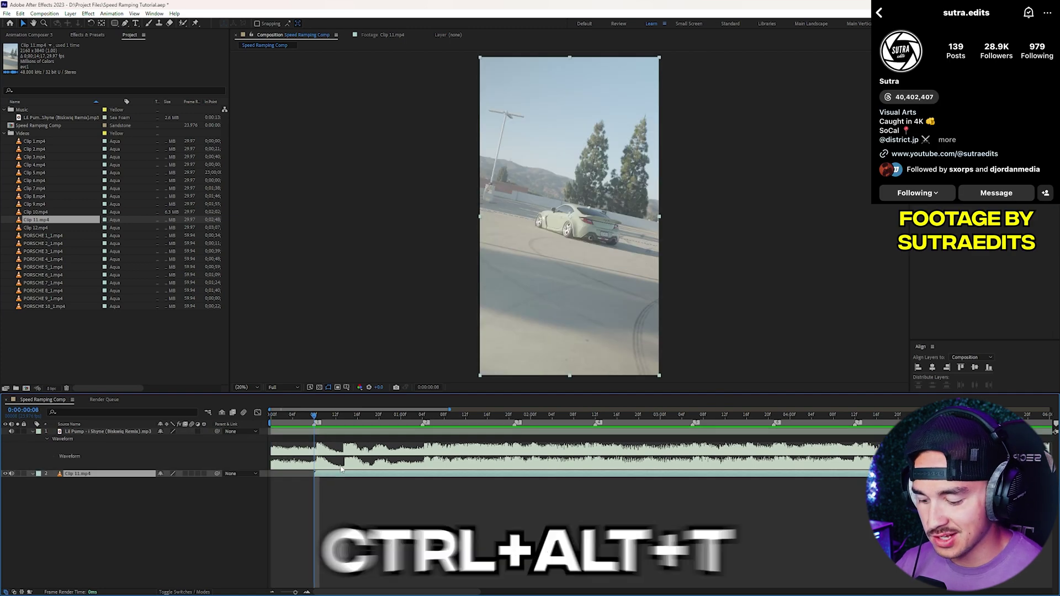
key(ctrl+alt+t)
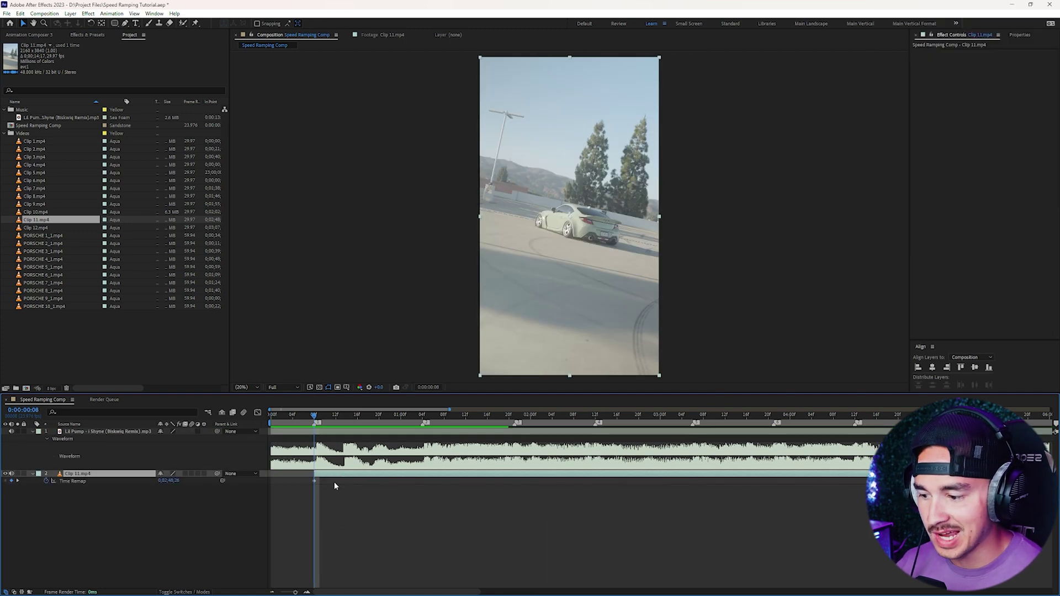
key(d)
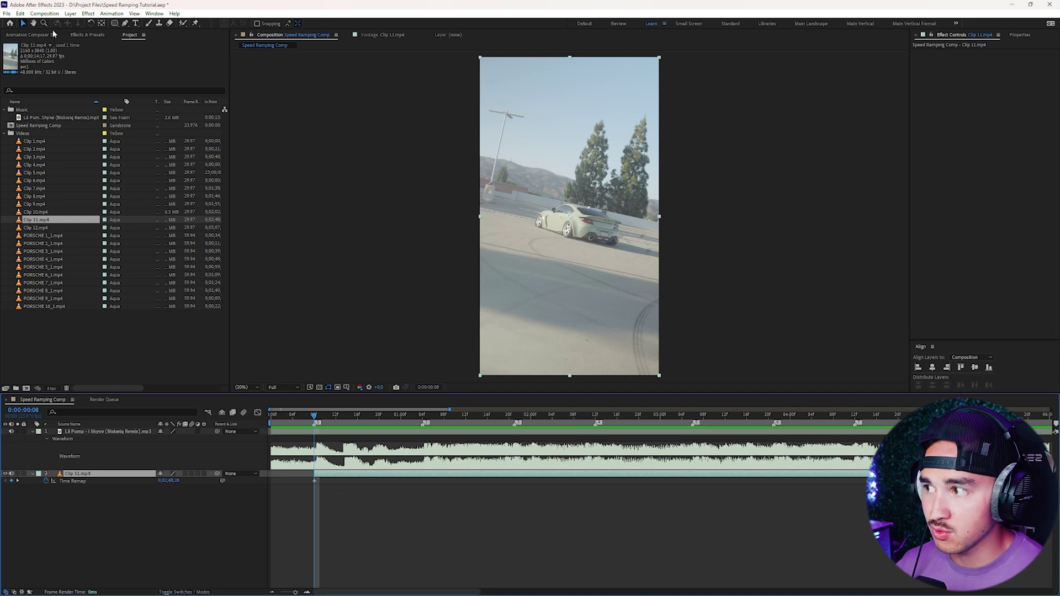
Look up the shortcut for Enable Time Remapping in the keyboard shortcut editor by searching for "time remapp"
click(20, 14)
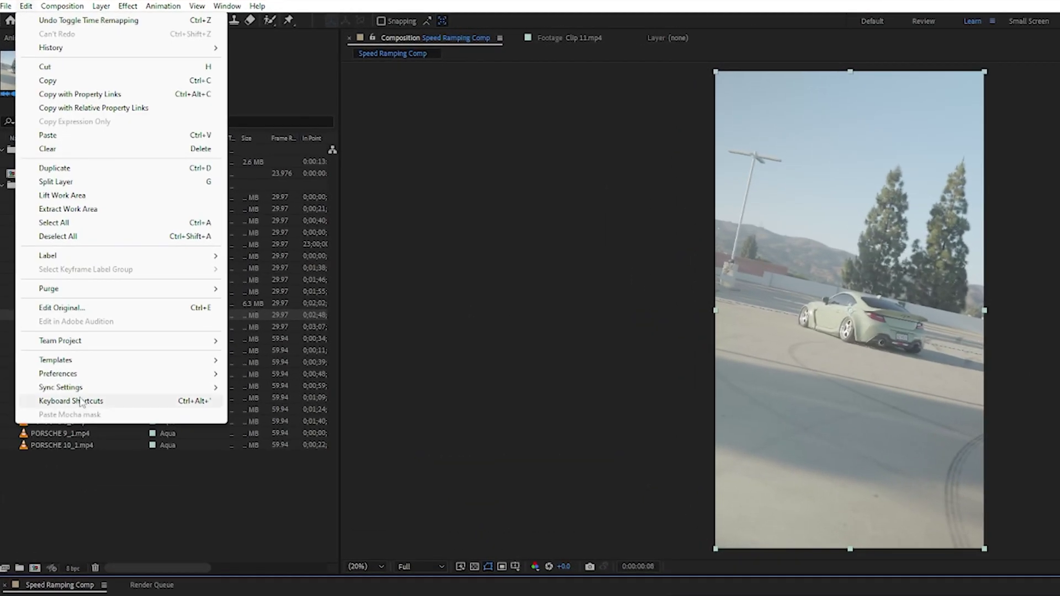
click(80, 401)
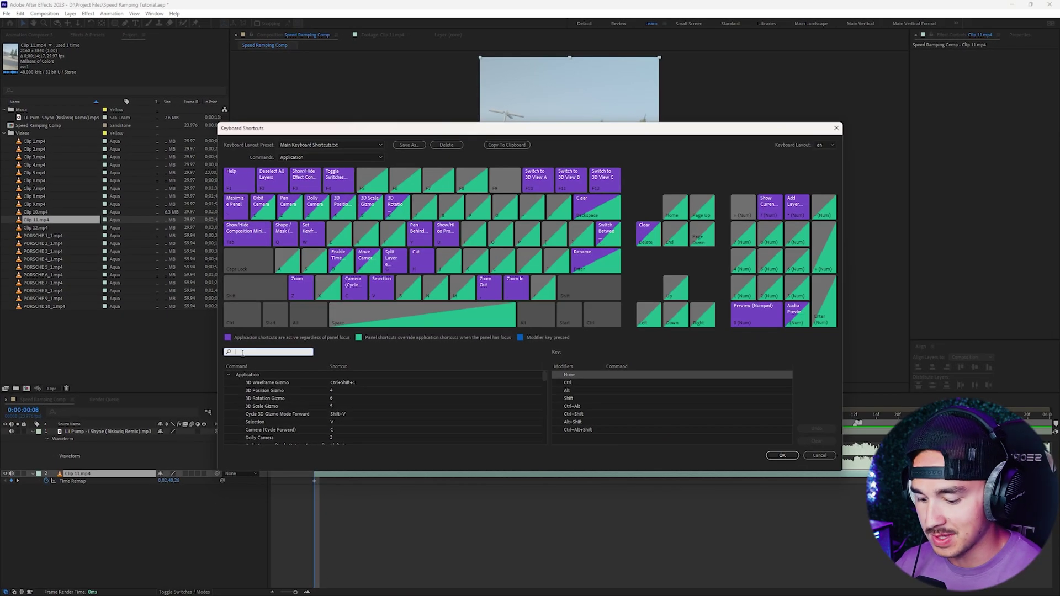
text(time remapp)
click(344, 411)
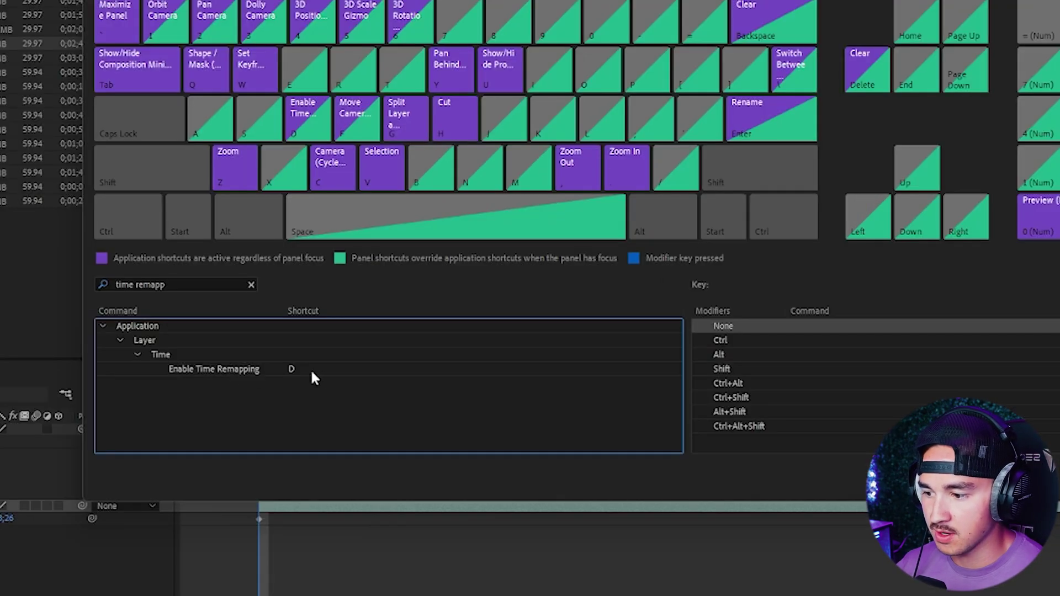
click(312, 377)
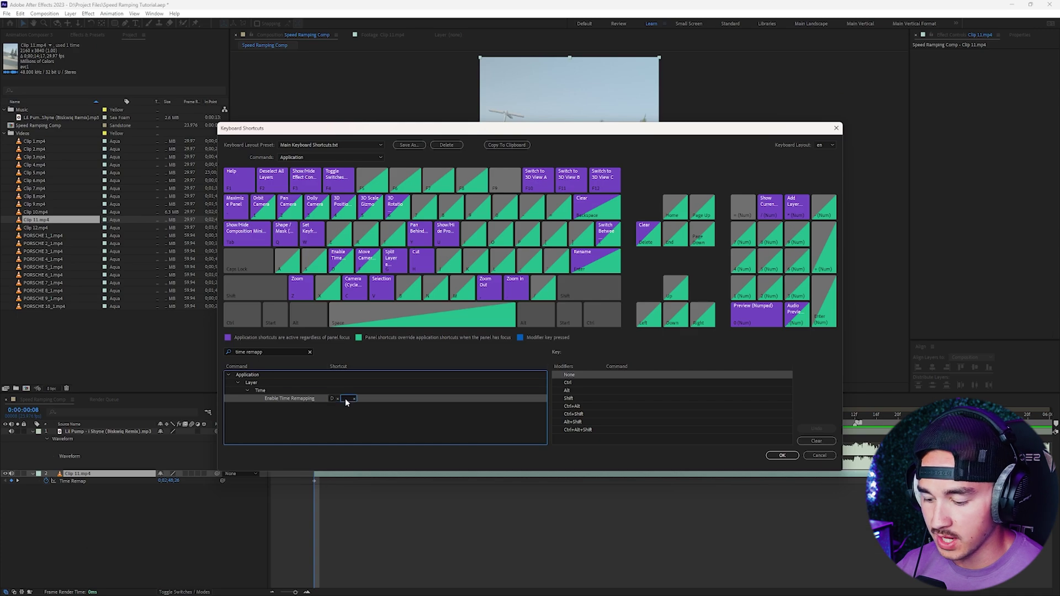
click(781, 456)
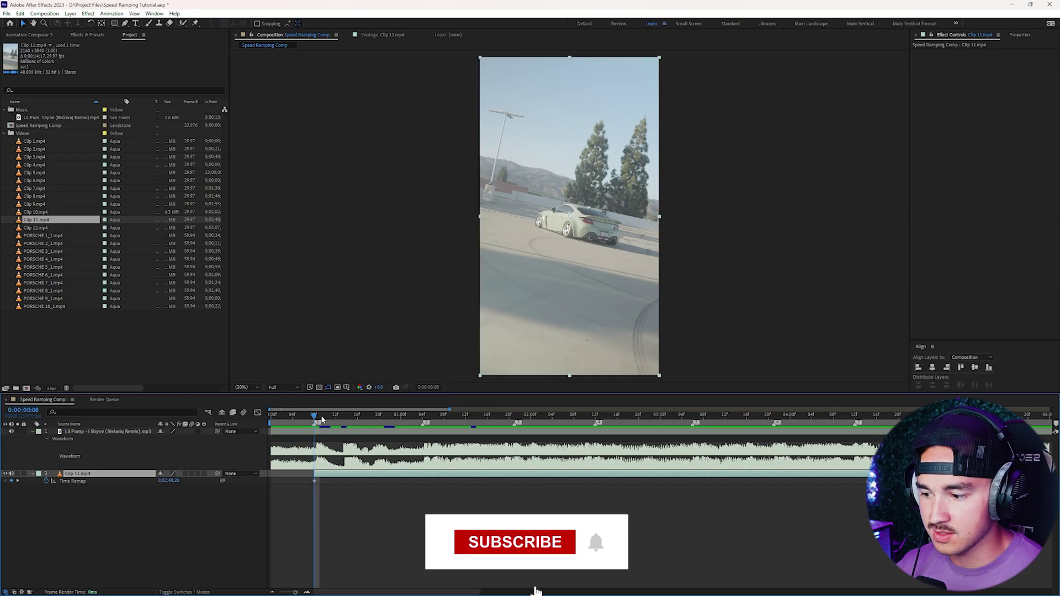
Add a Time Remap keyframe to Clip 11 at 0:00:01:04, set it to 0;02;57;02, and play back the result
drag(316, 416, 422, 415)
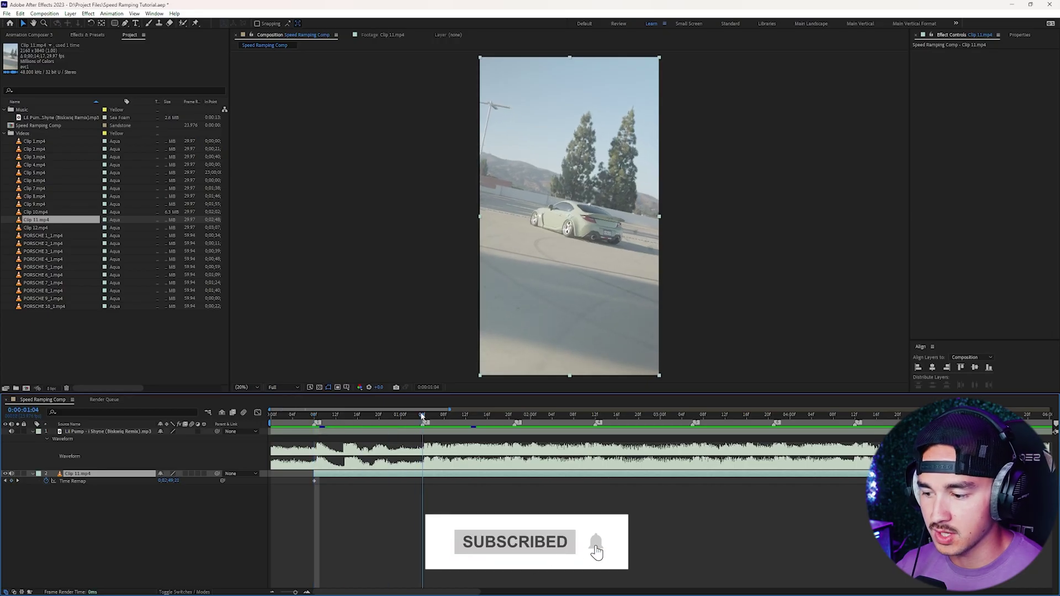
click(11, 482)
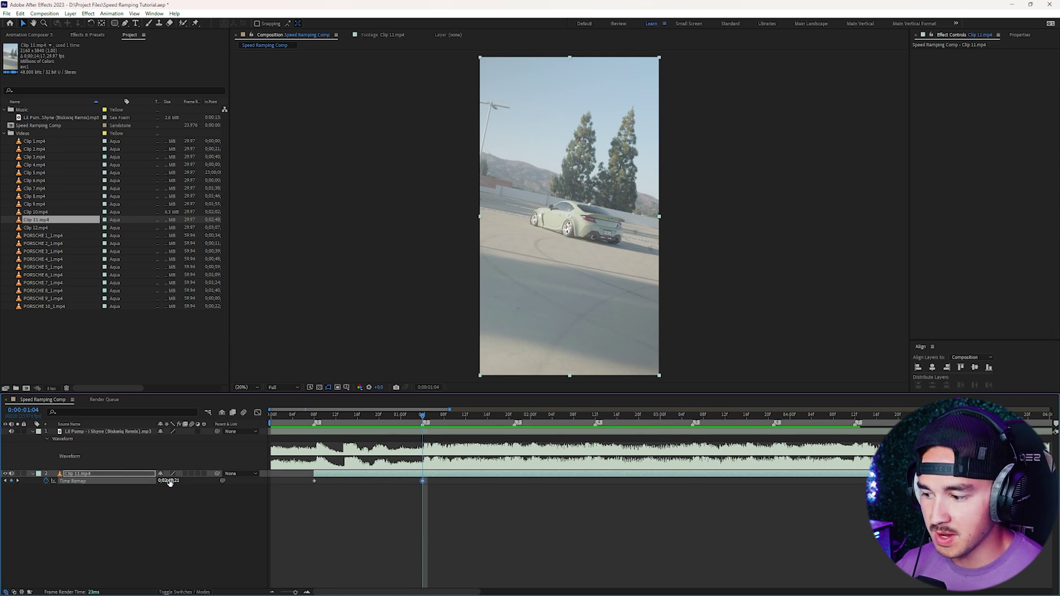
mouse_move(170, 481)
mouse_down()
mouse_move(223, 479)
mouse_move(180, 477)
mouse_up()
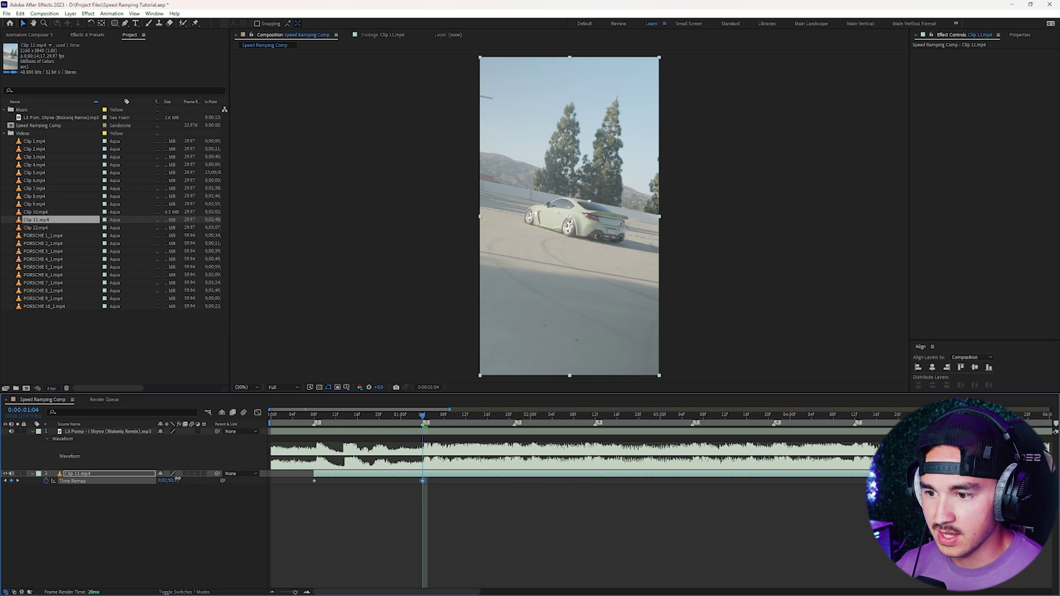
drag(178, 480, 264, 472)
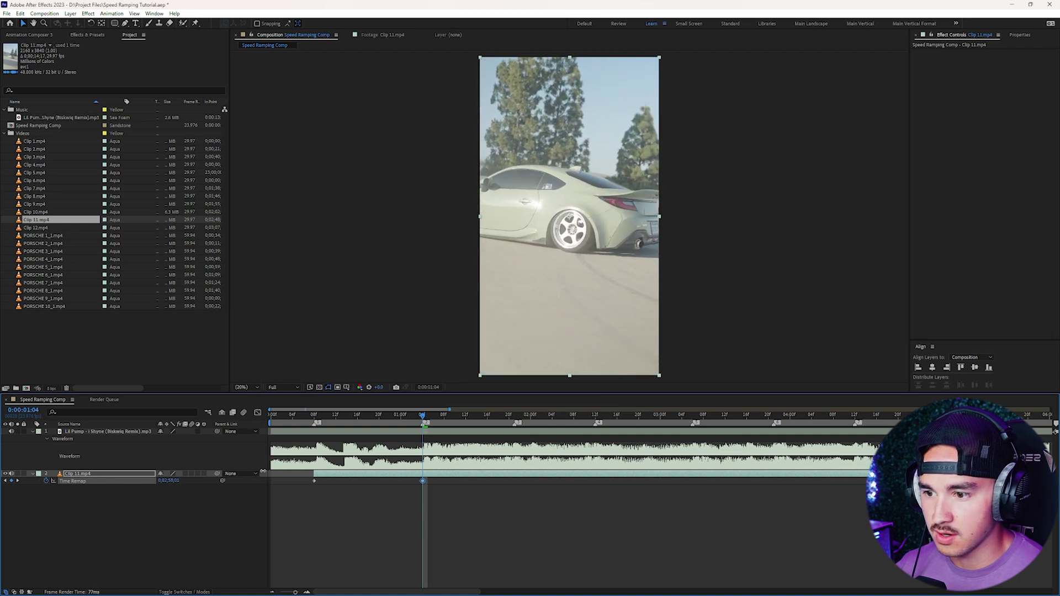
click(316, 417)
key(space)
key(space)
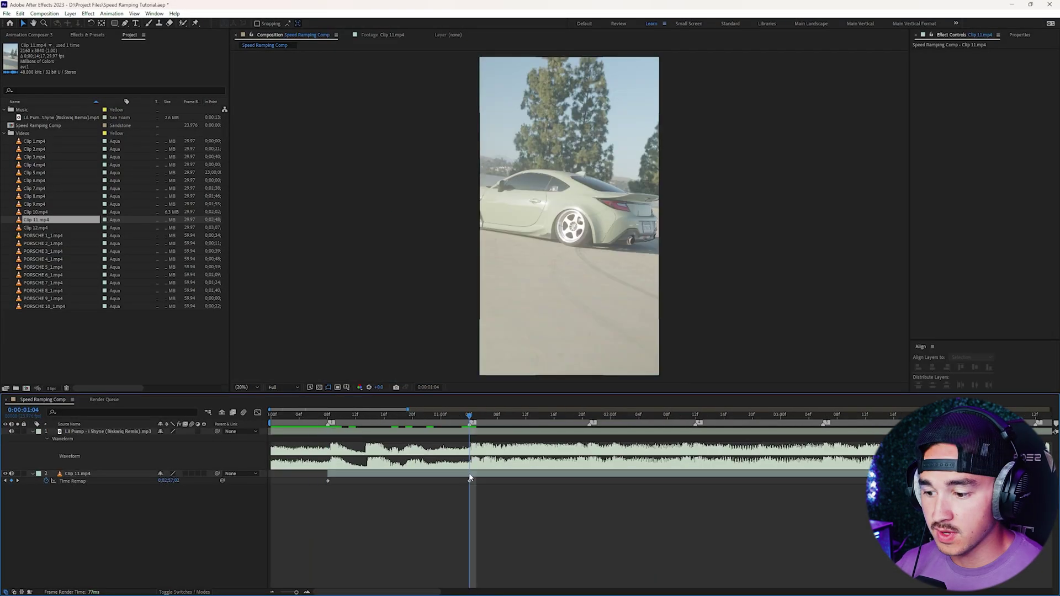
Split Clip 11 at 0:00:01:04 and delete the portion after the split
click(470, 477)
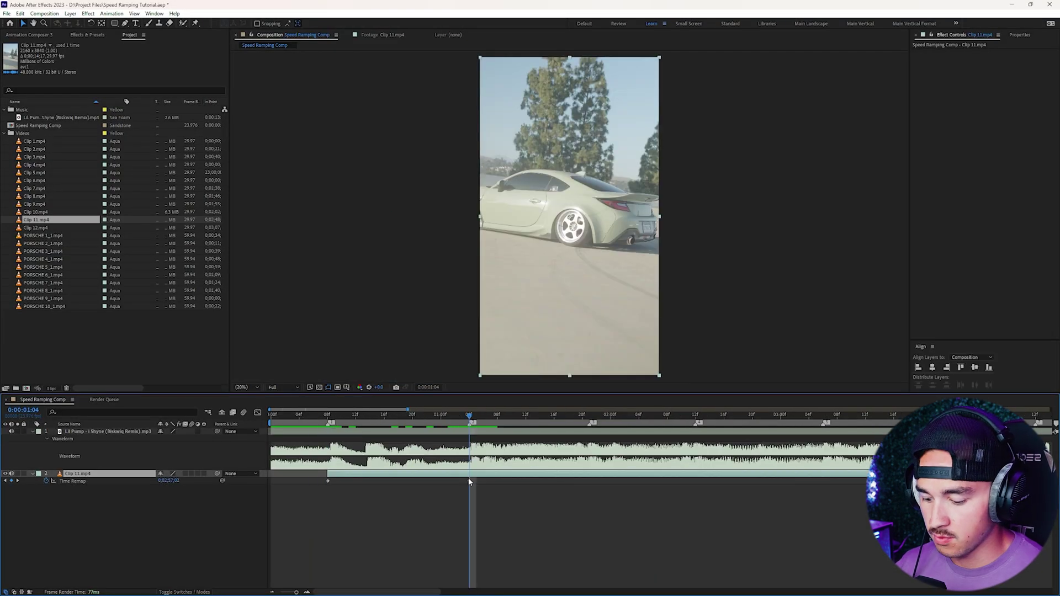
key(ctrl+shift+d)
key(Delete)
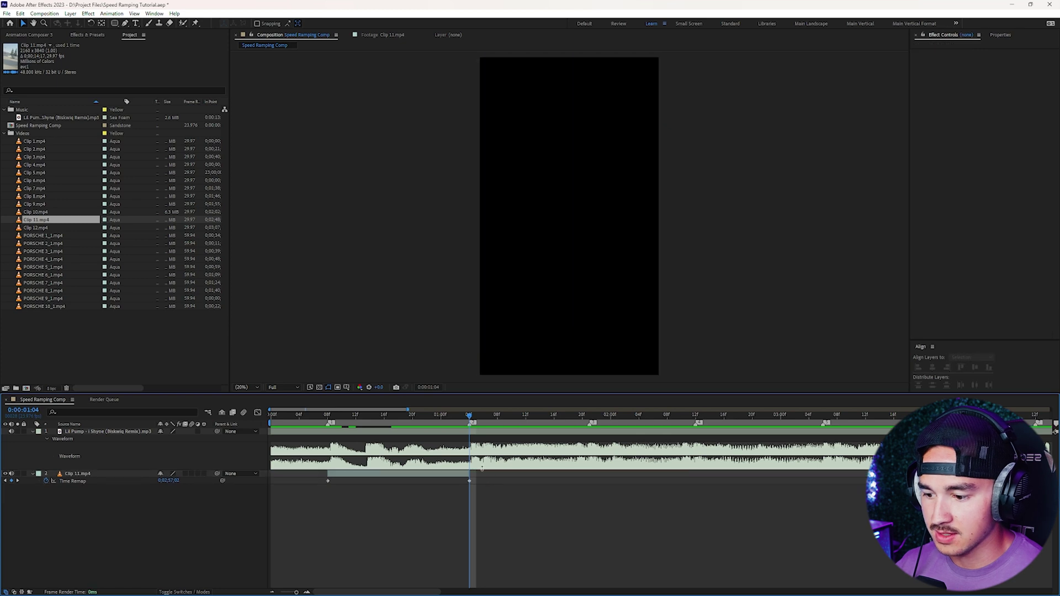
Apply Easy Ease to both Time Remap keyframes of Clip 11
click(396, 474)
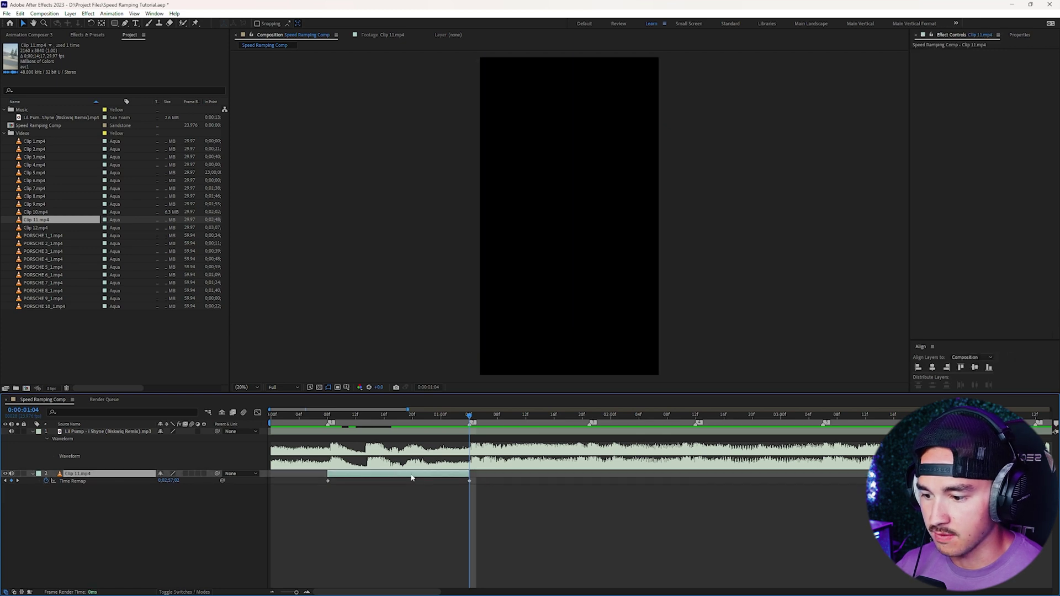
right_click(328, 481)
mouse_move(378, 478)
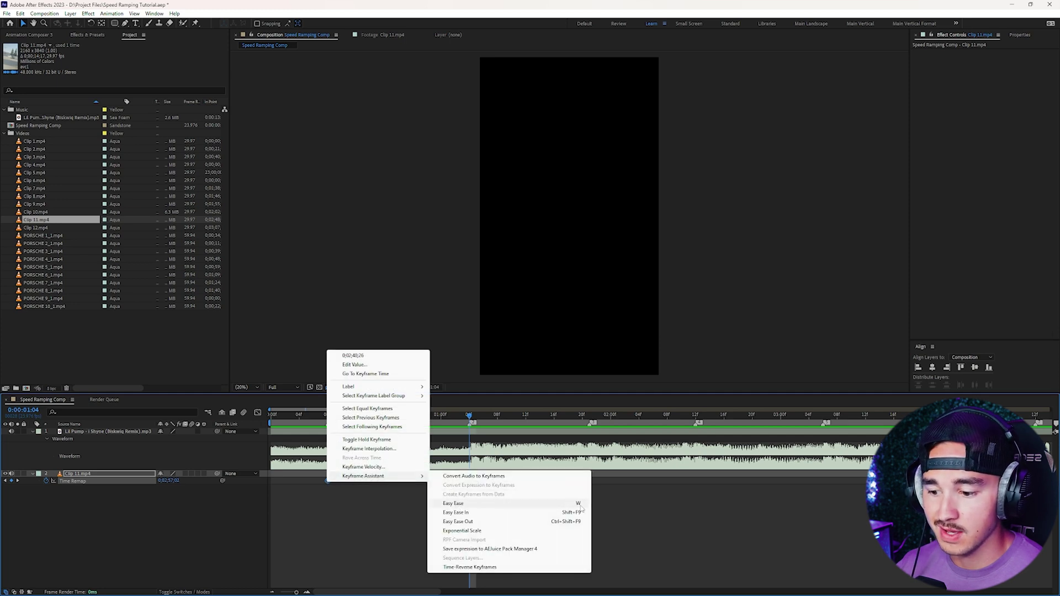
click(472, 504)
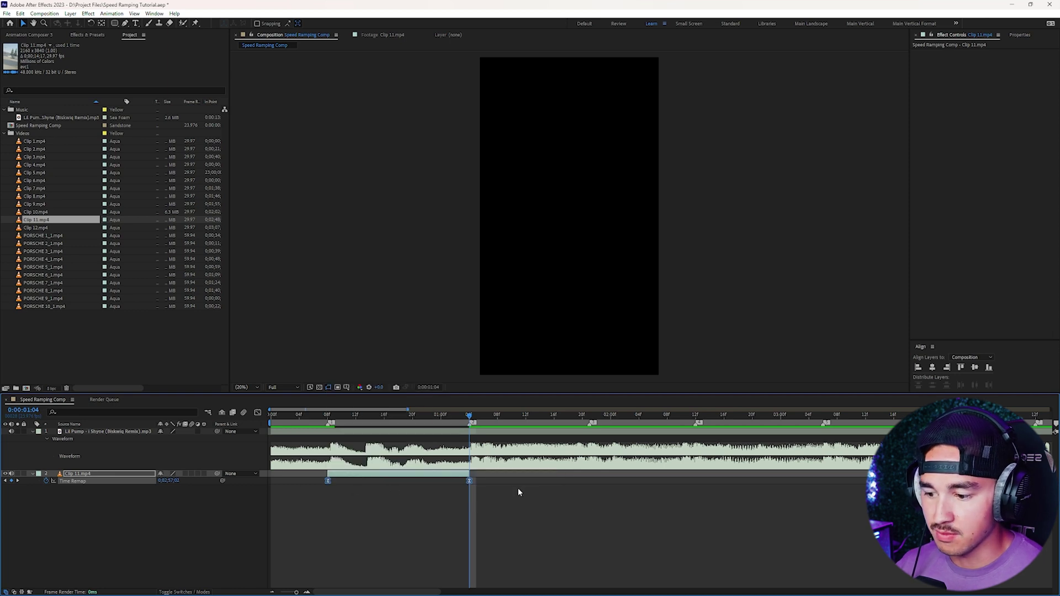
Reshape Clip 11's Time Remap curve in the Graph Editor so it is steep at both ends and flatter in the middle
click(258, 414)
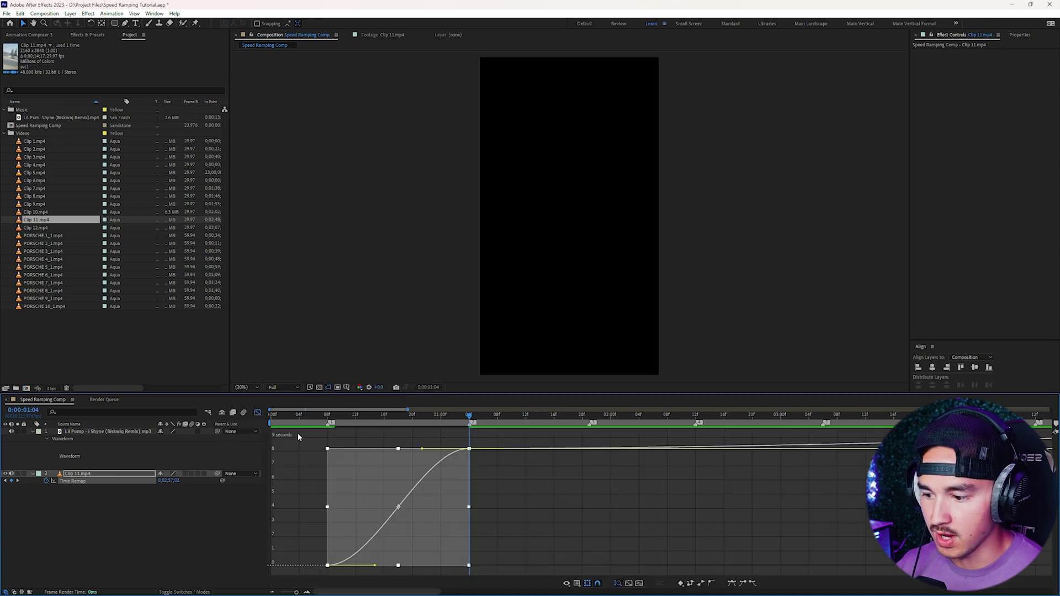
click(305, 487)
drag(407, 409, 339, 409)
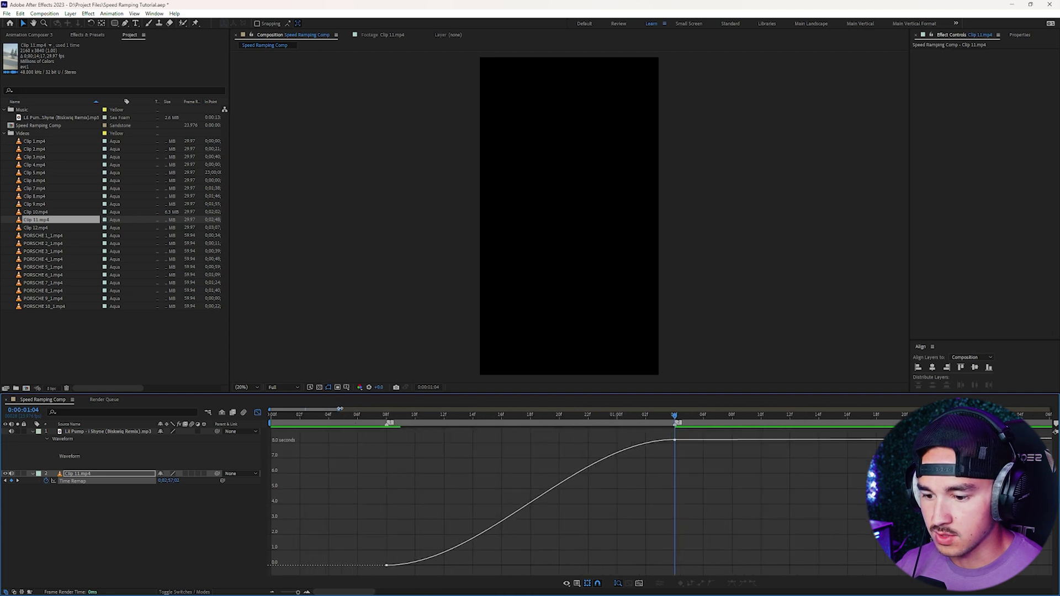
click(403, 566)
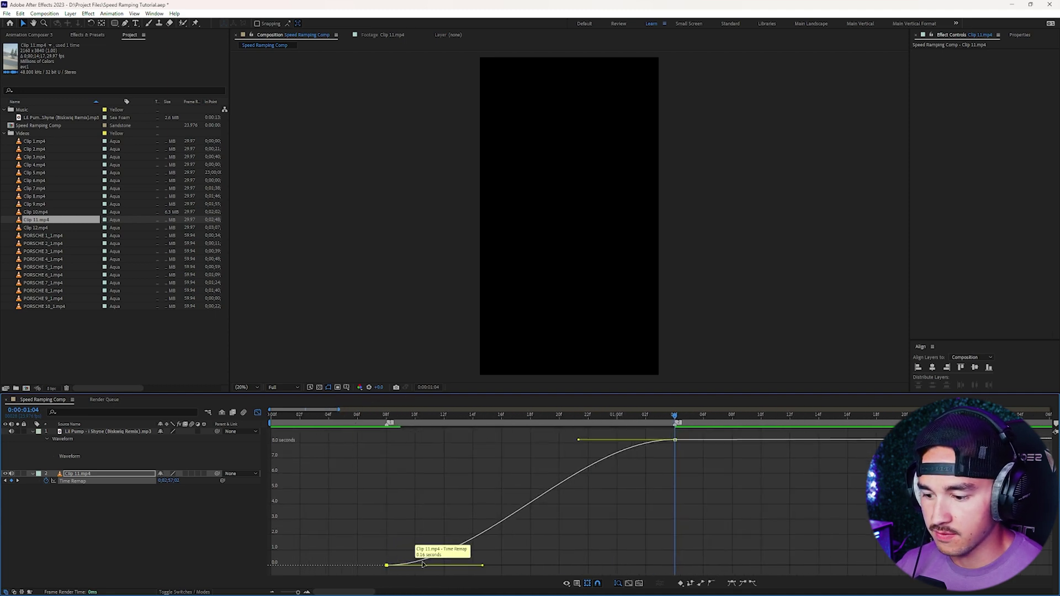
drag(480, 564, 405, 465)
drag(578, 443, 660, 521)
click(388, 418)
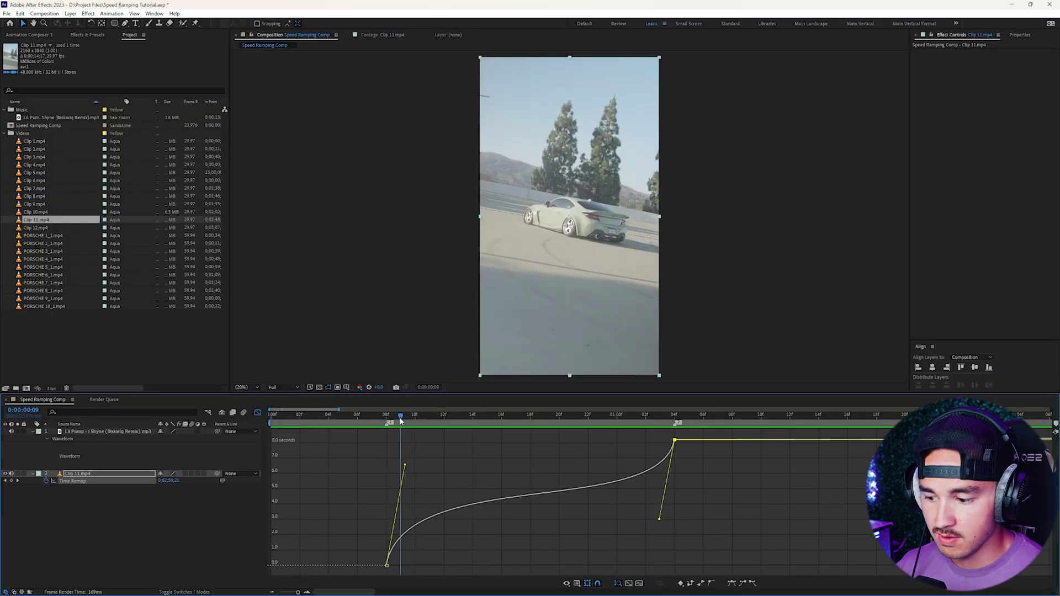
mouse_move(391, 422)
mouse_down()
mouse_move(680, 423)
mouse_move(389, 423)
mouse_up()
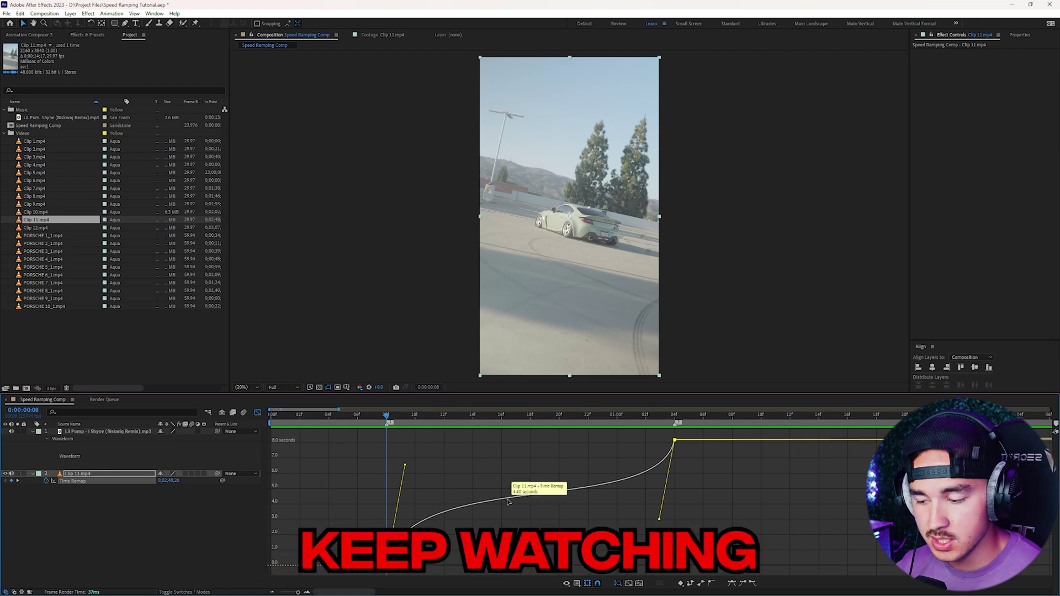
key(shift+F3)
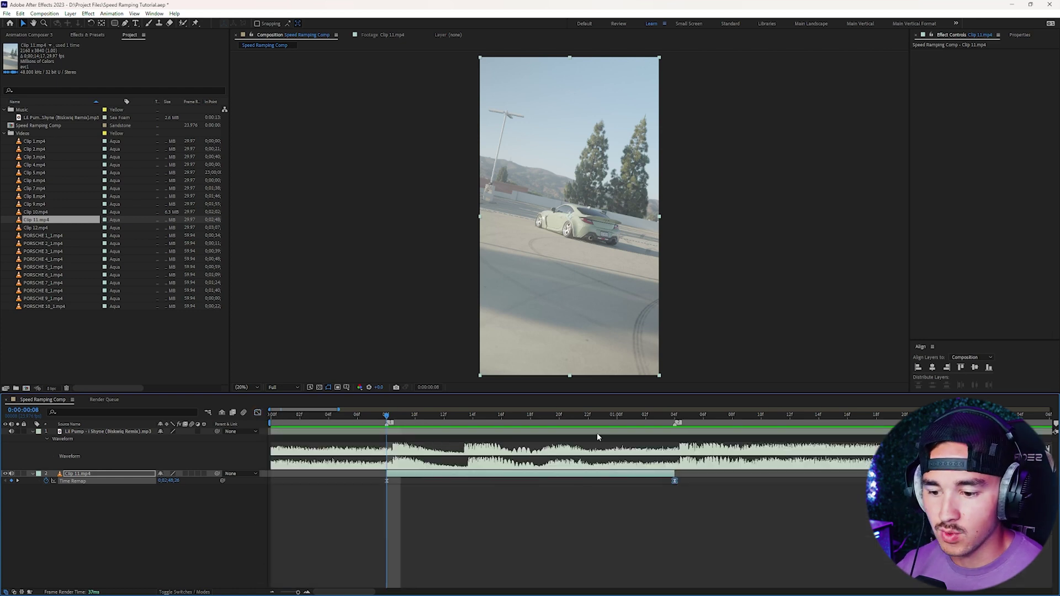
Move Clip 11's ending Time Remap keyframe one frame earlier, to 0:00:01:03, and play back the speed ramp
click(640, 415)
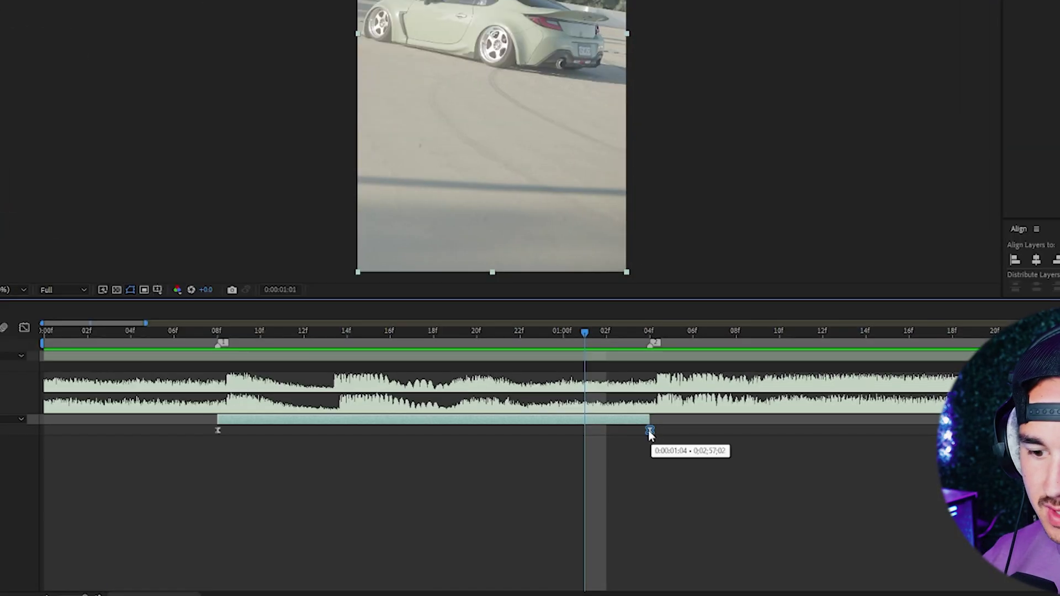
key(alt+Left)
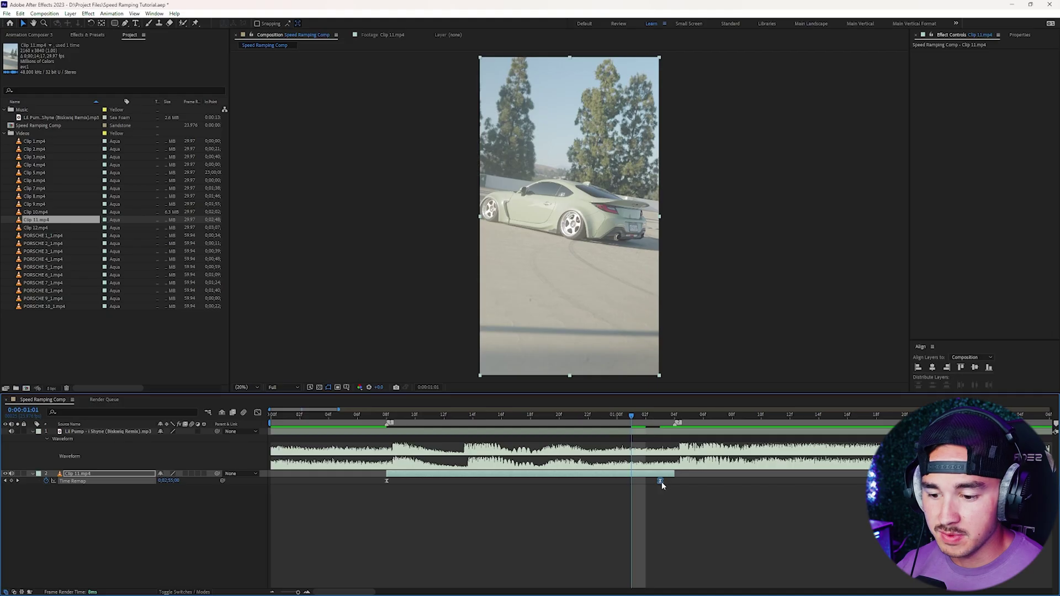
drag(662, 485, 676, 483)
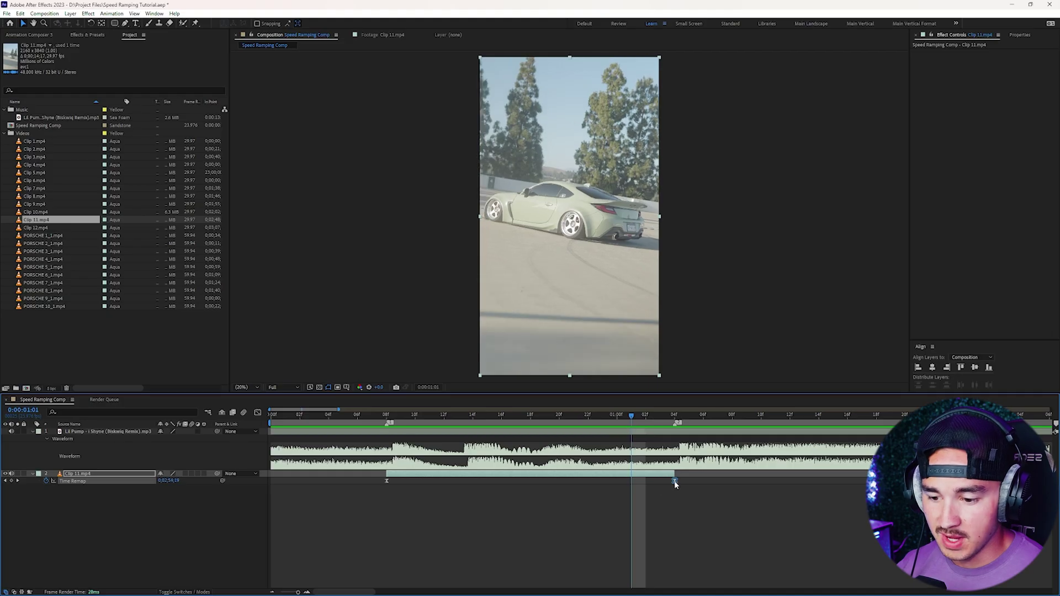
mouse_move(631, 413)
mouse_down()
mouse_move(668, 413)
mouse_move(637, 420)
mouse_up()
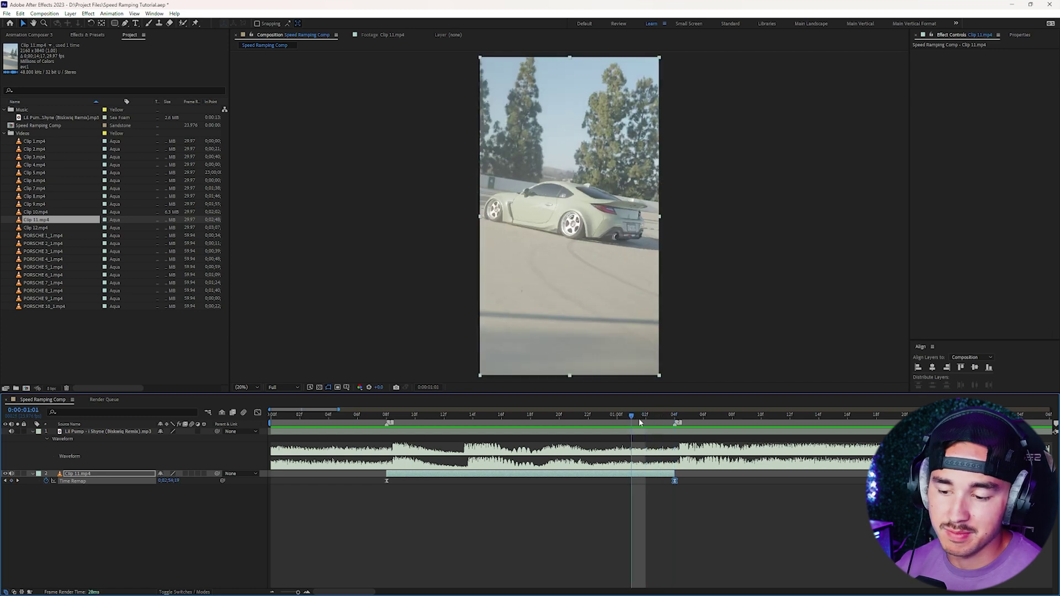
key(space)
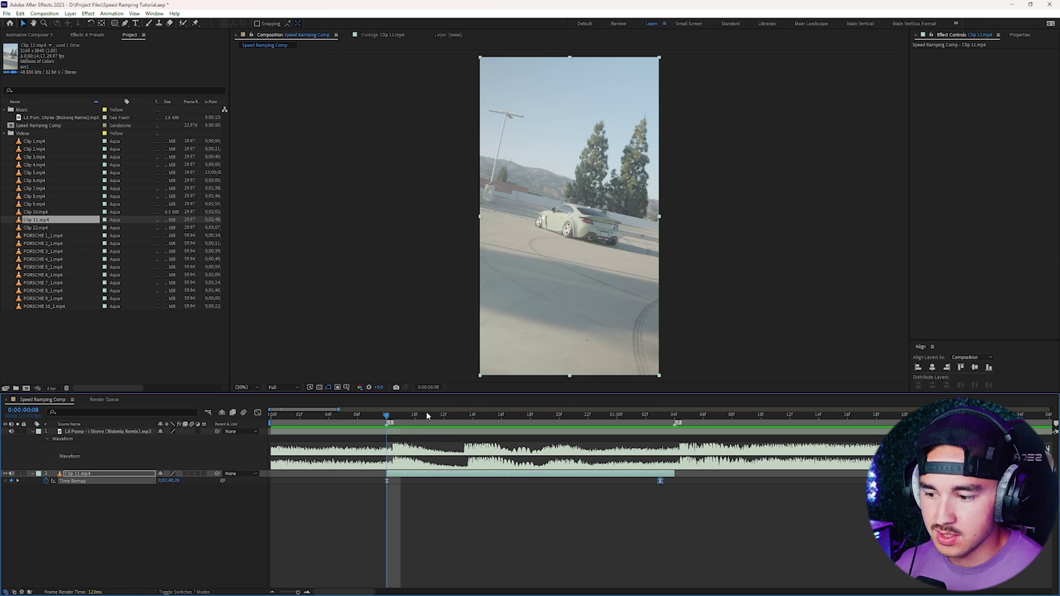
key(space)
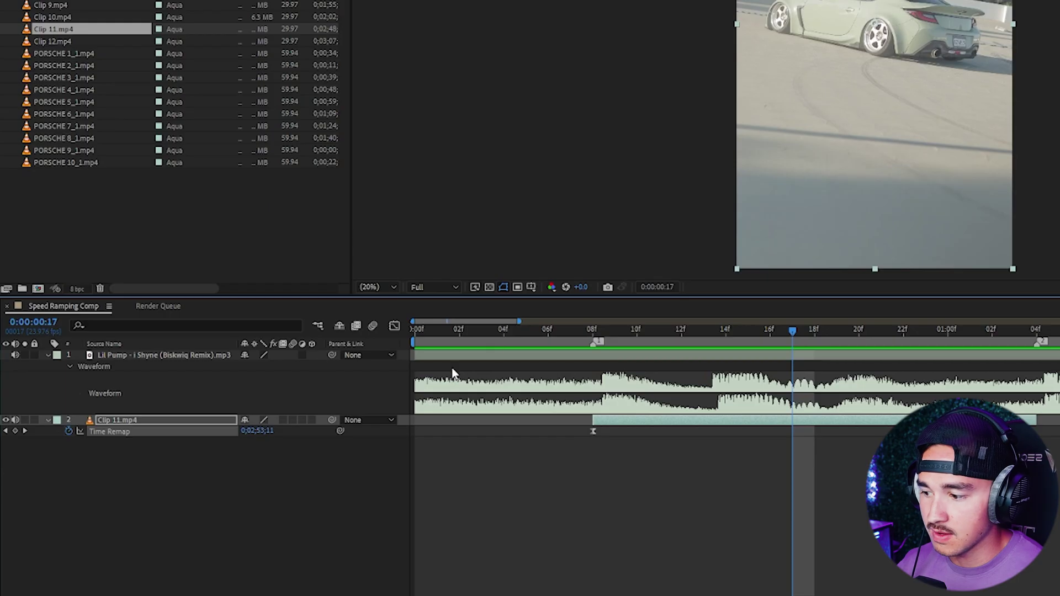
click(282, 420)
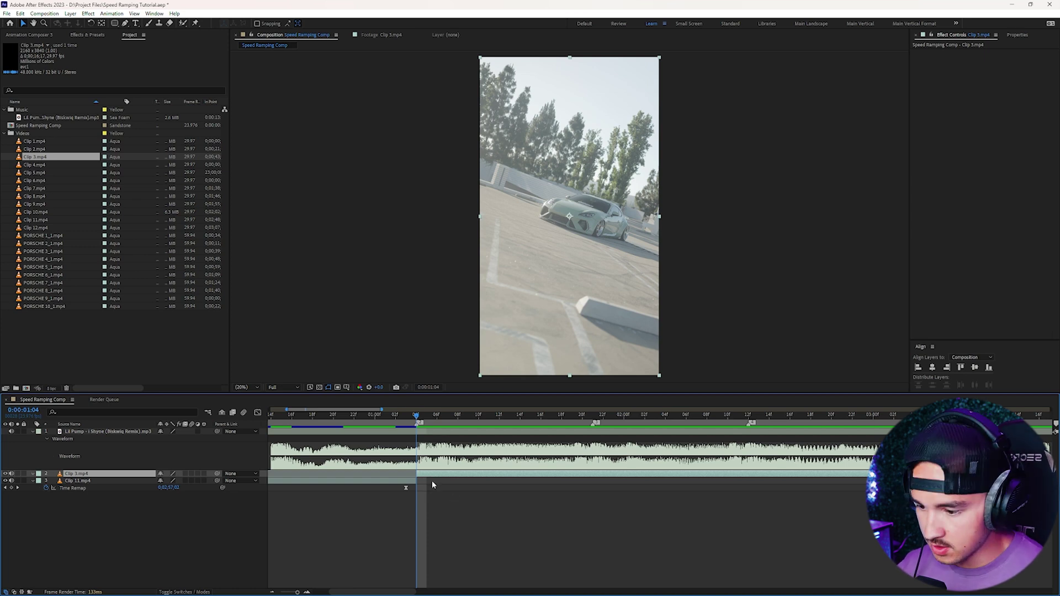
Enable time remapping on Clip 3, add keyframes at 0:00:01:04 and 0:00:01:21, and raise the second one's value to speed up the footage
key(ctrl+alt+t)
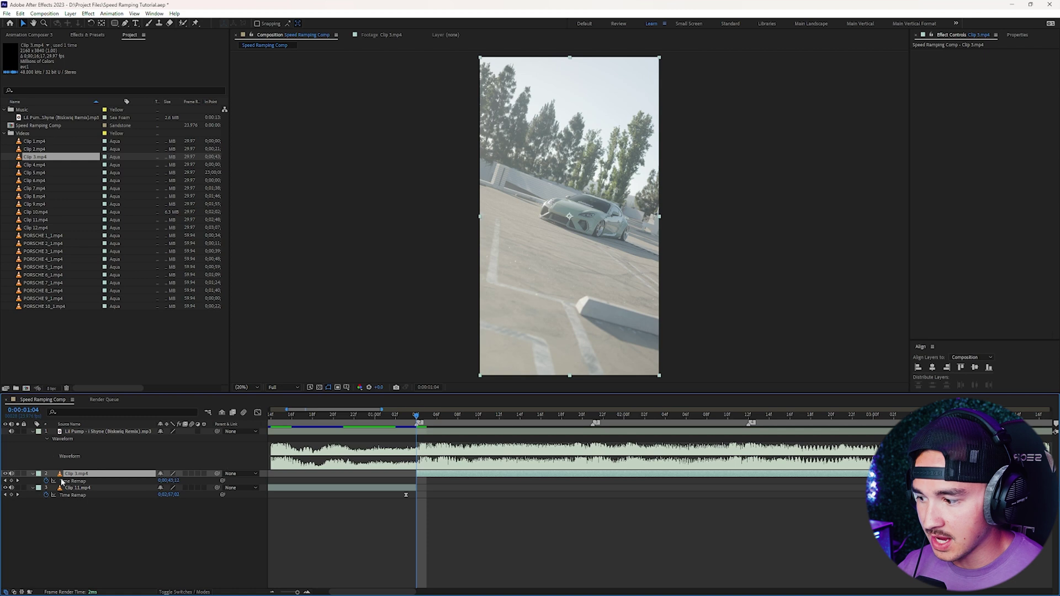
click(11, 481)
key(space)
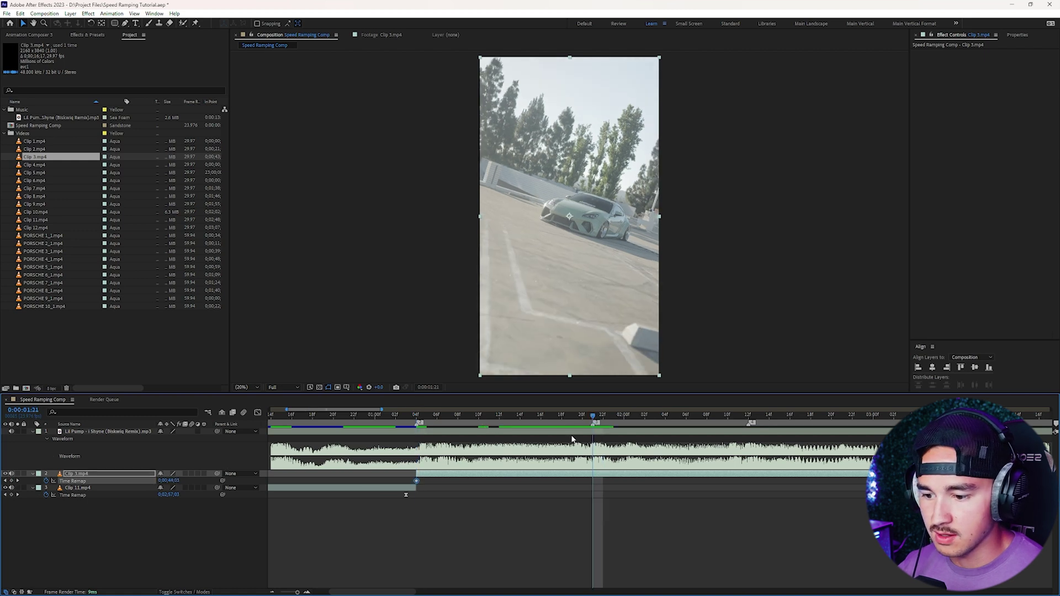
drag(175, 482, 285, 467)
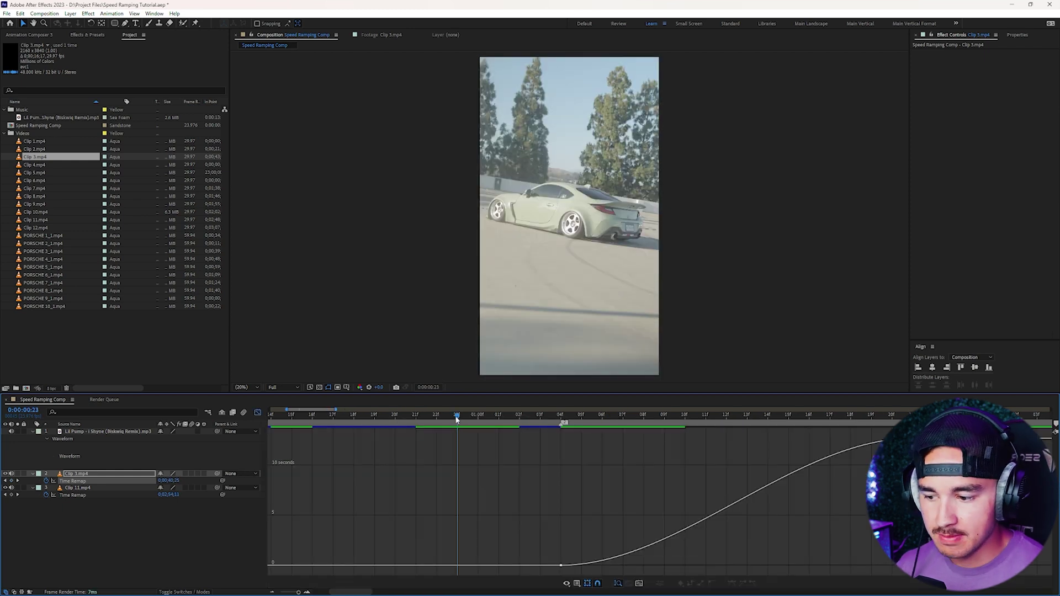
click(556, 418)
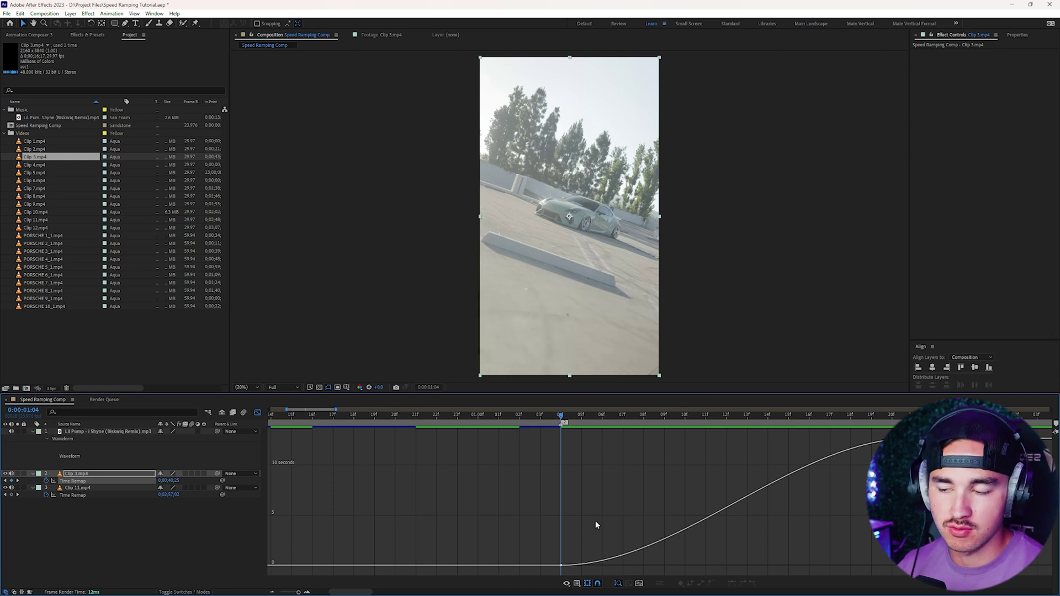
Reshape Clip 3's Time Remap curve in the Graph Editor so it is steep at the start and flatter through the middle
drag(596, 524, 389, 556)
click(389, 557)
drag(474, 570, 384, 458)
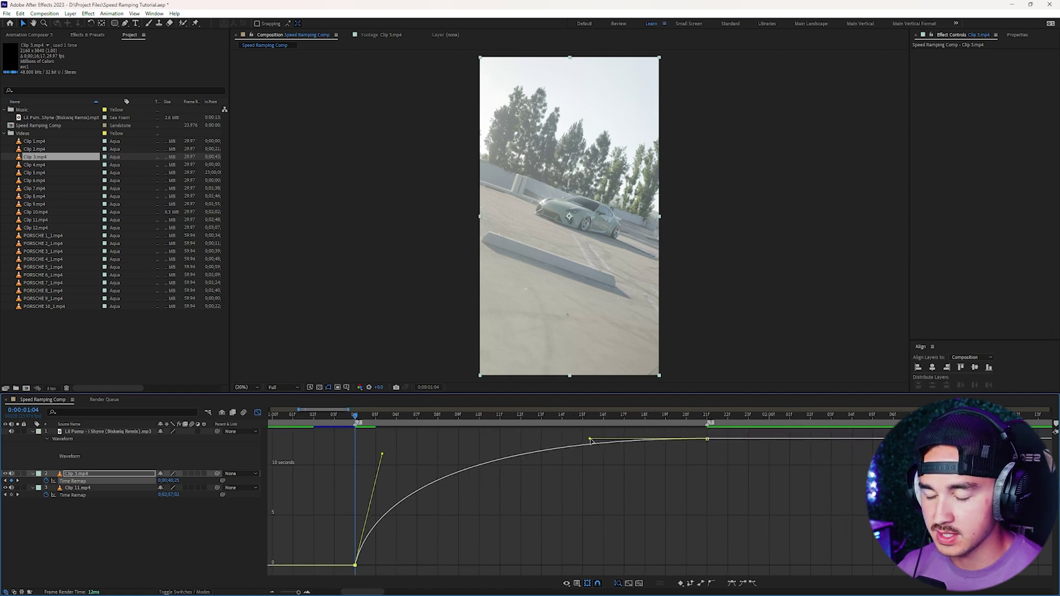
drag(590, 440, 534, 506)
drag(383, 456, 393, 446)
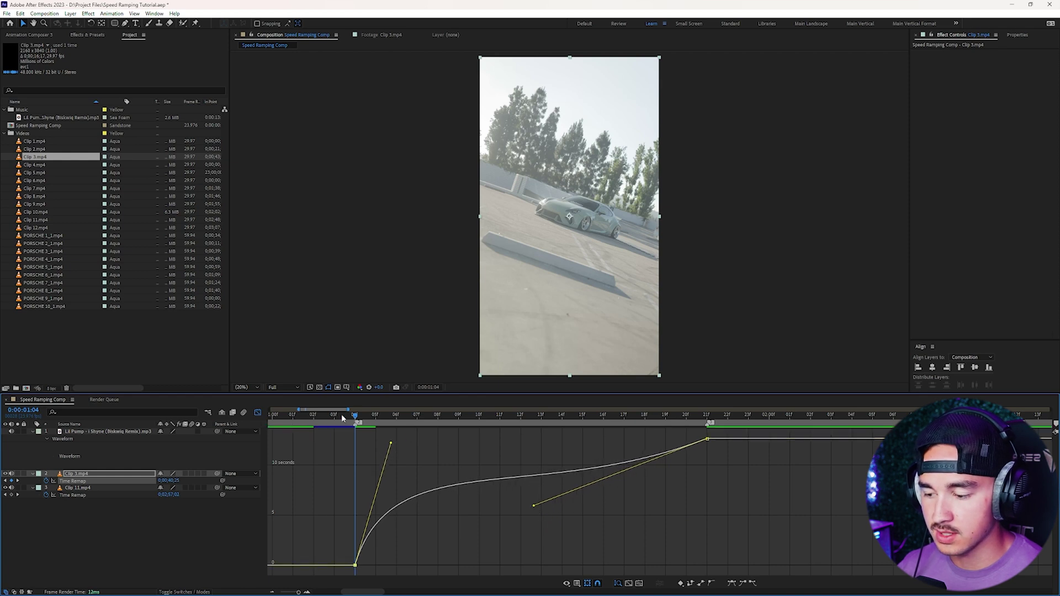
Move Clip 3's ending Time Remap keyframe one frame earlier, to 0:00:01:20, and play back the speed ramp
drag(357, 419, 478, 415)
drag(500, 418, 671, 420)
key(space)
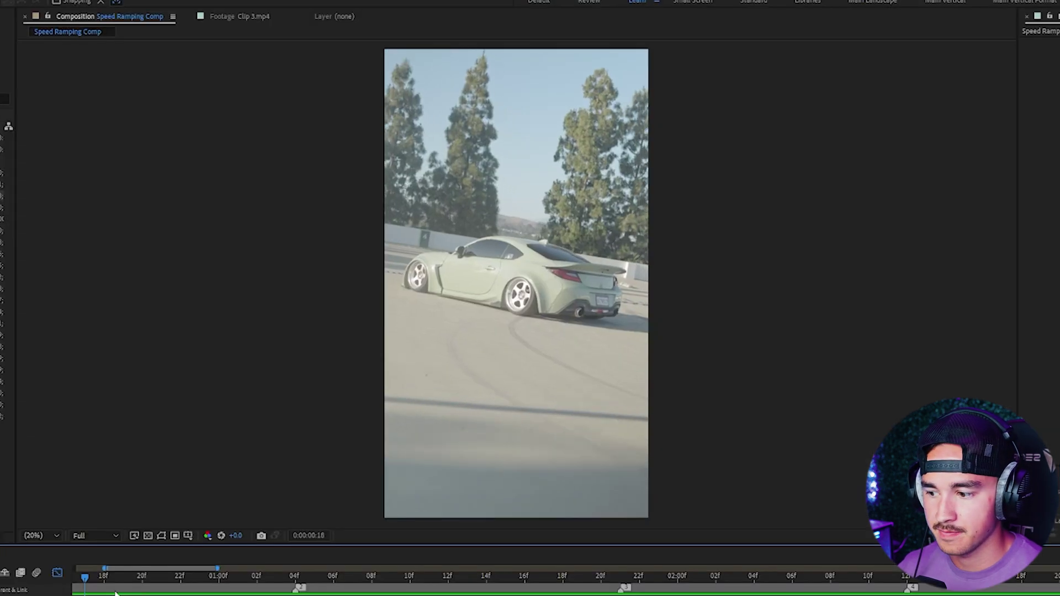
click(473, 417)
drag(475, 416, 529, 437)
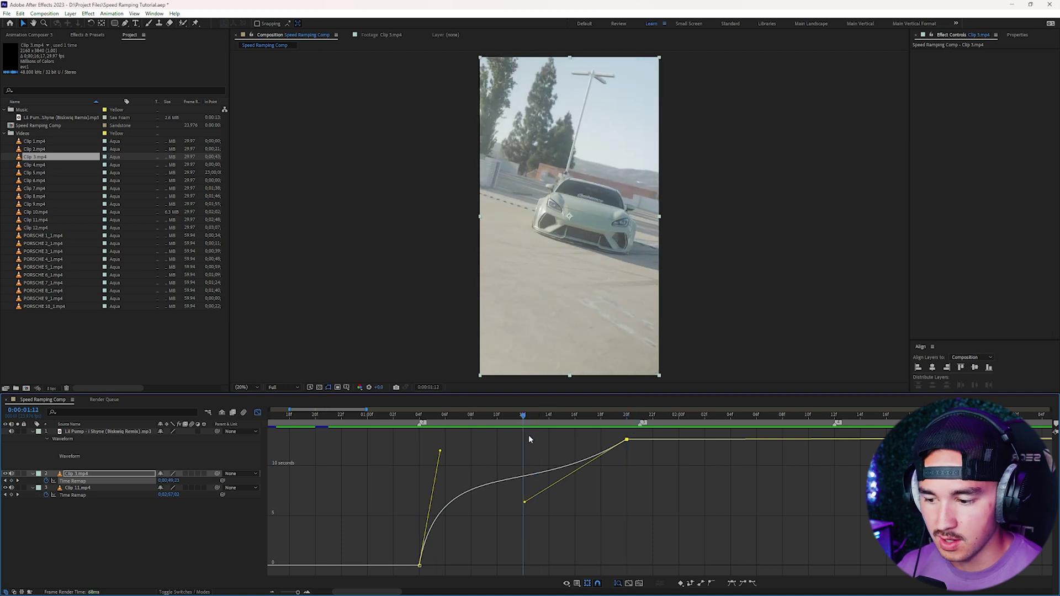
Refine both handles of Clip 3's Time Remap curve for a steeper ending and softer start, and preview the ramp
drag(525, 503, 557, 520)
drag(441, 453, 465, 443)
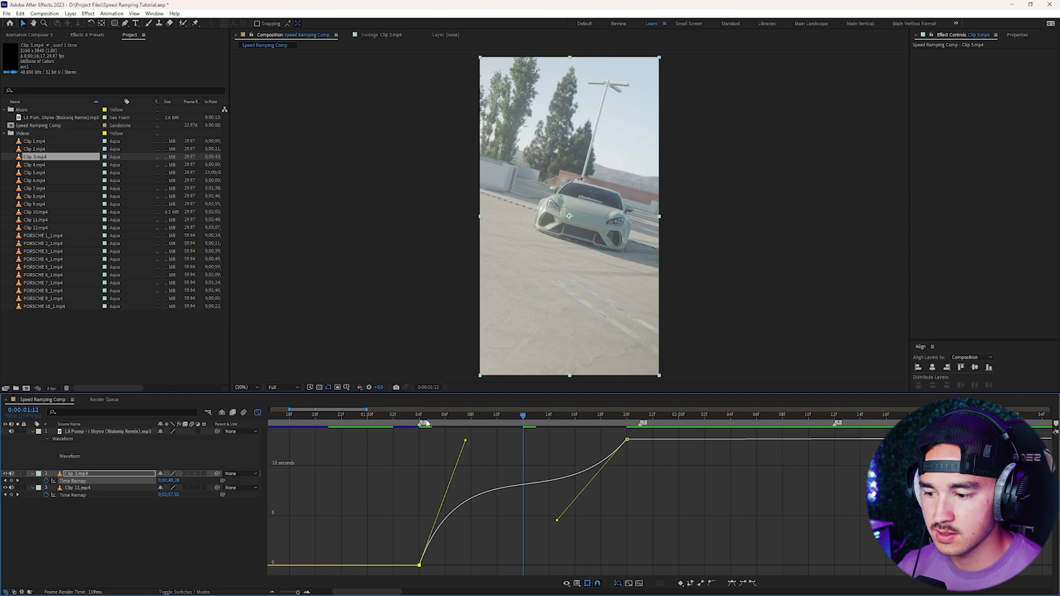
key(space)
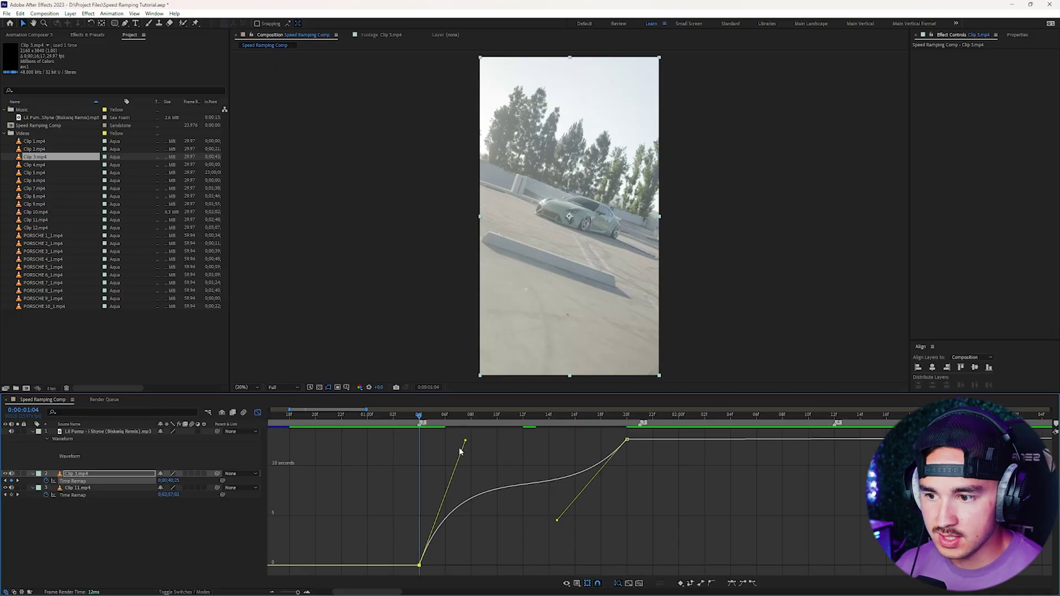
Fine-tune the value of Clip 3's ending Time Remap keyframe at 0:00:01:20 in the Graph Editor
drag(442, 415, 586, 414)
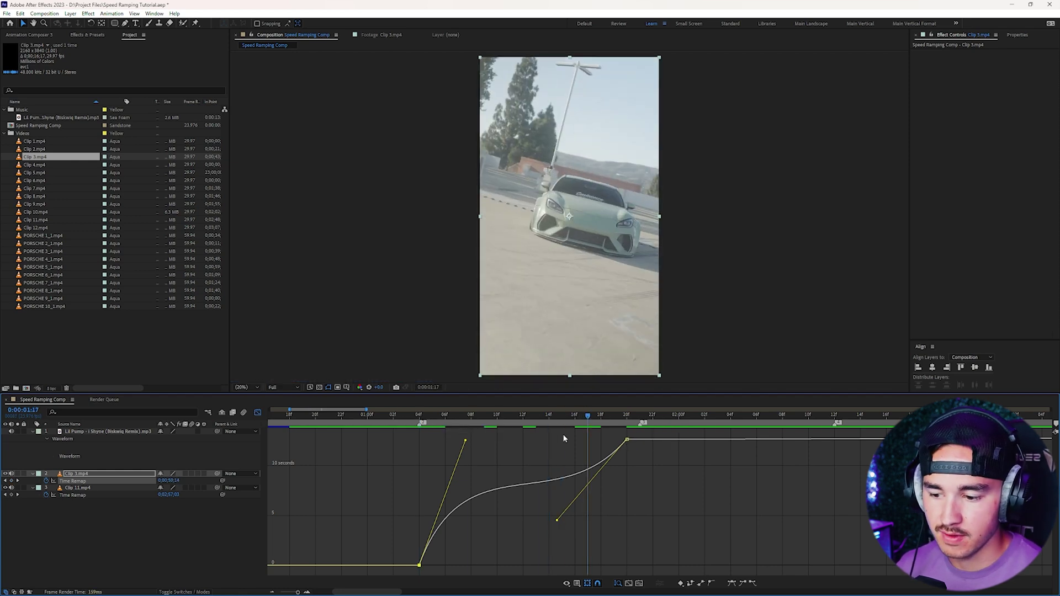
scroll(607, 486, right, 3)
drag(536, 439, 538, 428)
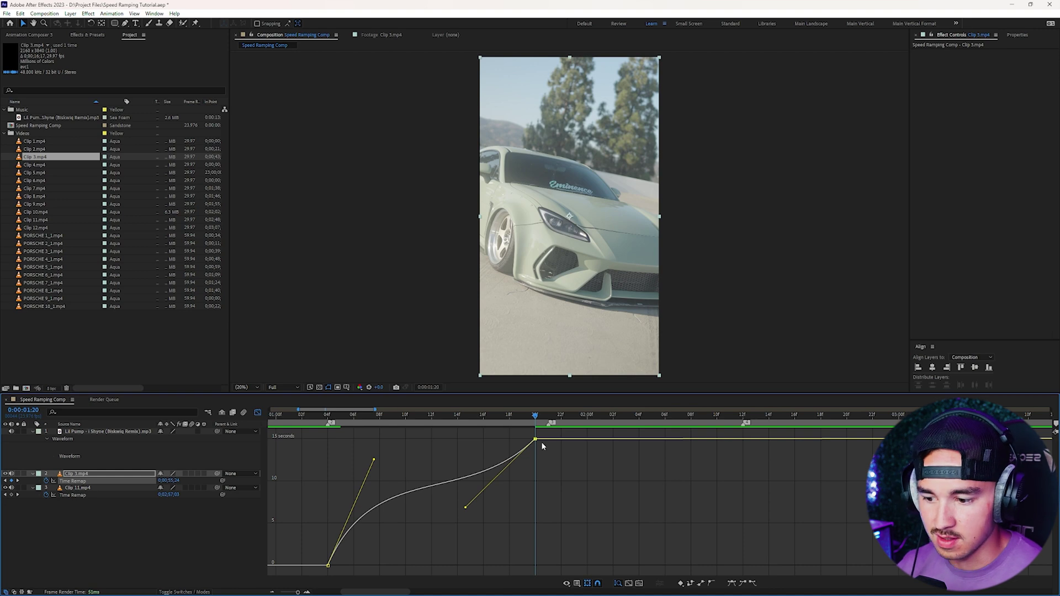
mouse_move(536, 440)
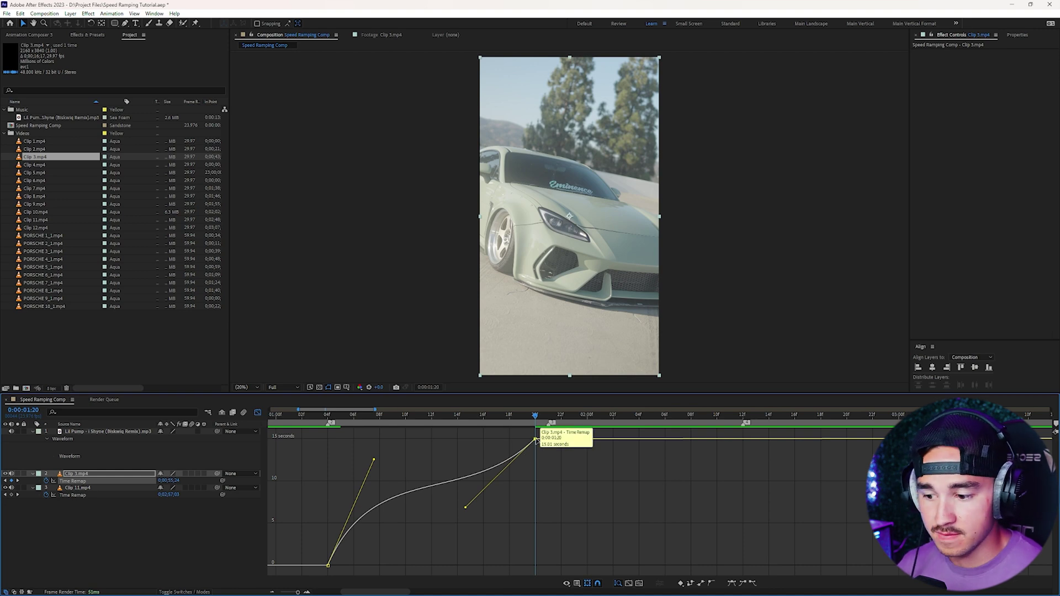
drag(537, 440, 537, 501)
scroll(517, 506, left, 2)
drag(523, 564, 554, 506)
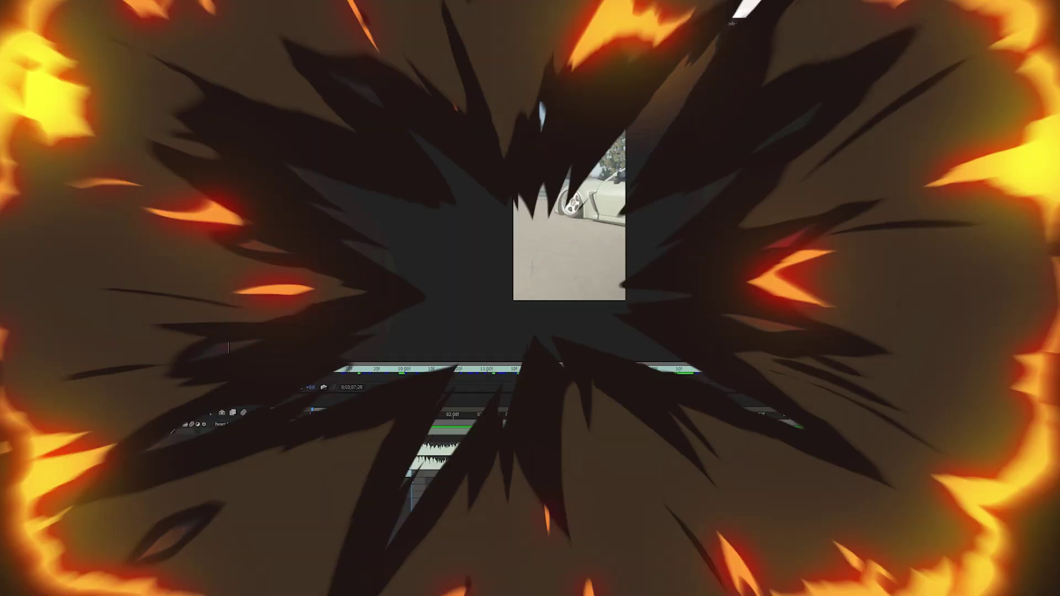
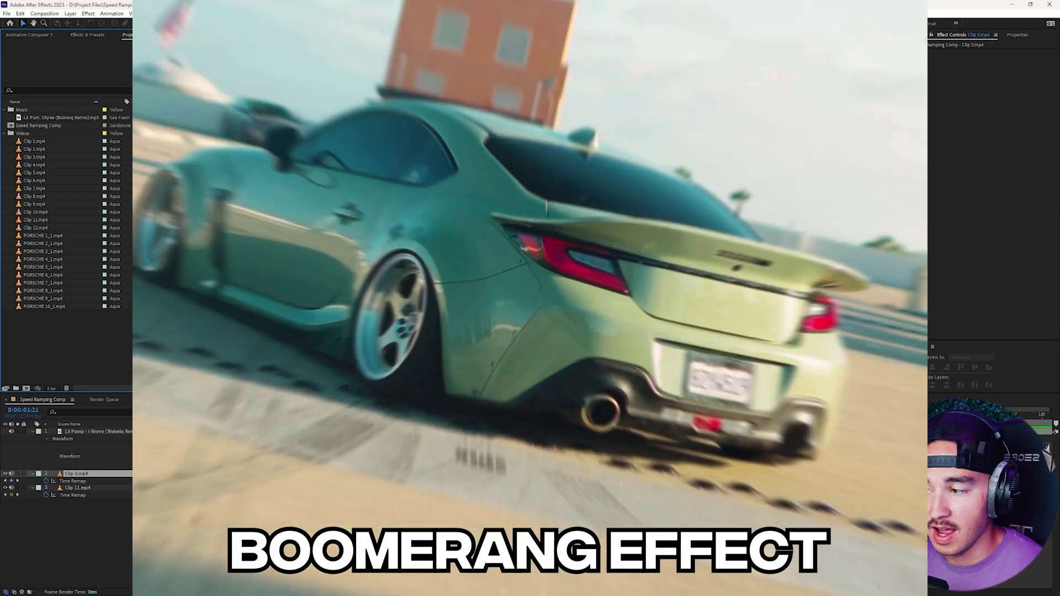
Place Clip 12 at 0:00:01:21 with time remapping enabled, and keyframe a higher Time Remap value at 0:00:02:04
drag(36, 227, 445, 458)
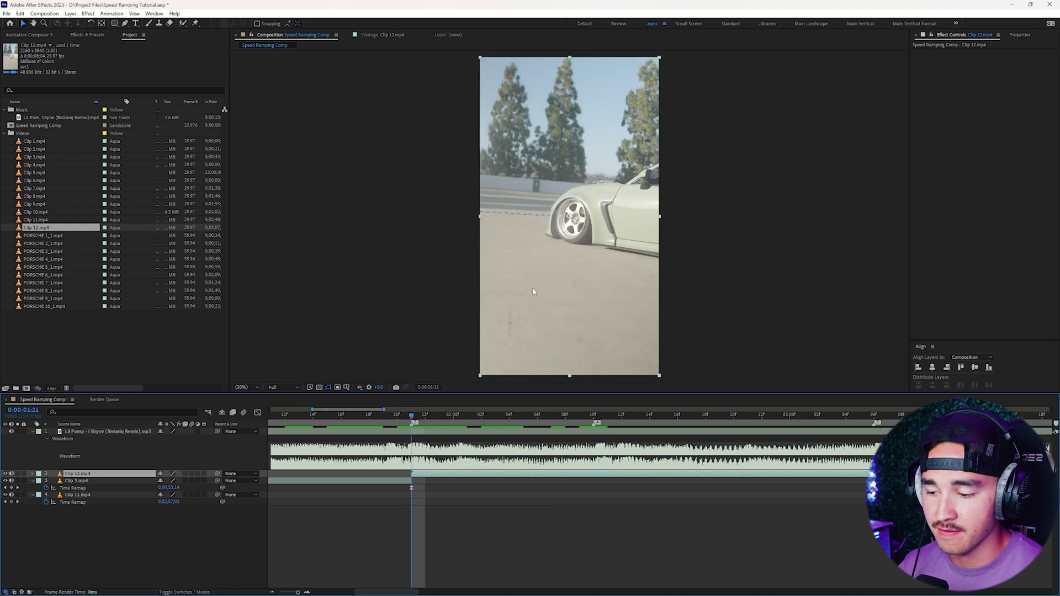
key(ctrl+alt+t)
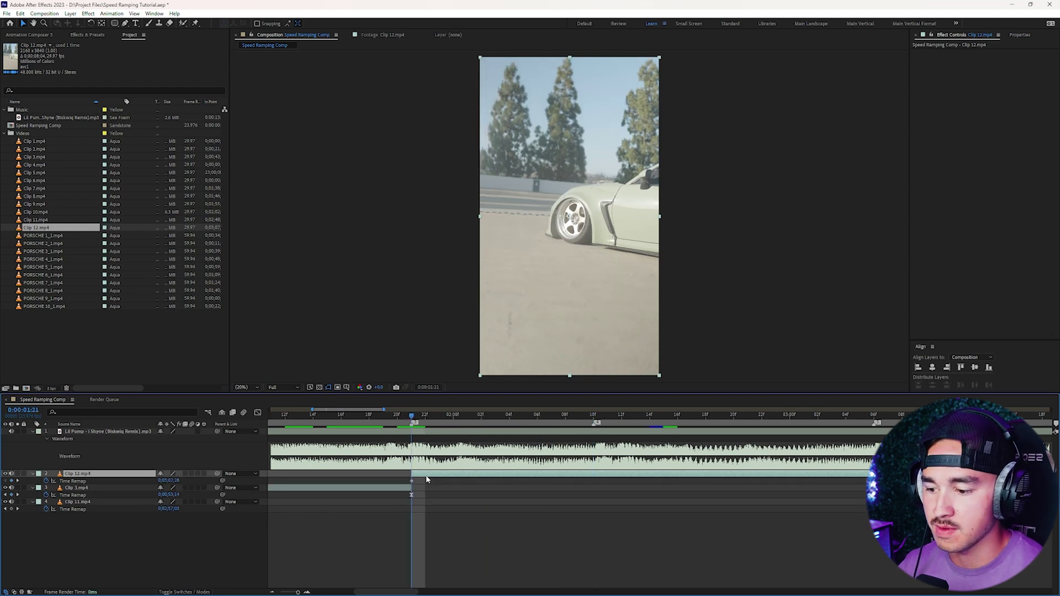
key(space)
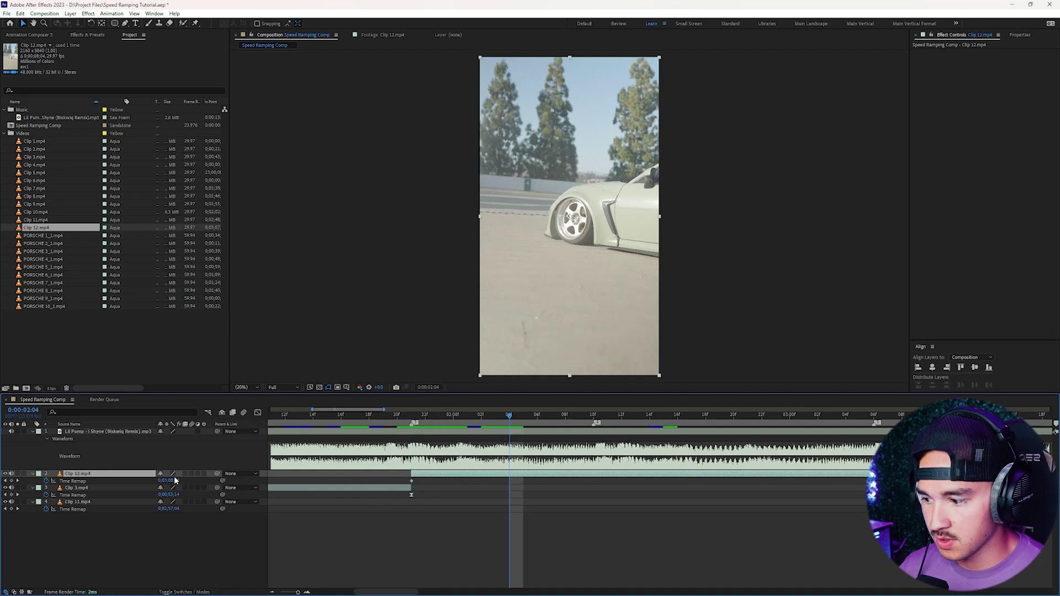
drag(170, 480, 234, 473)
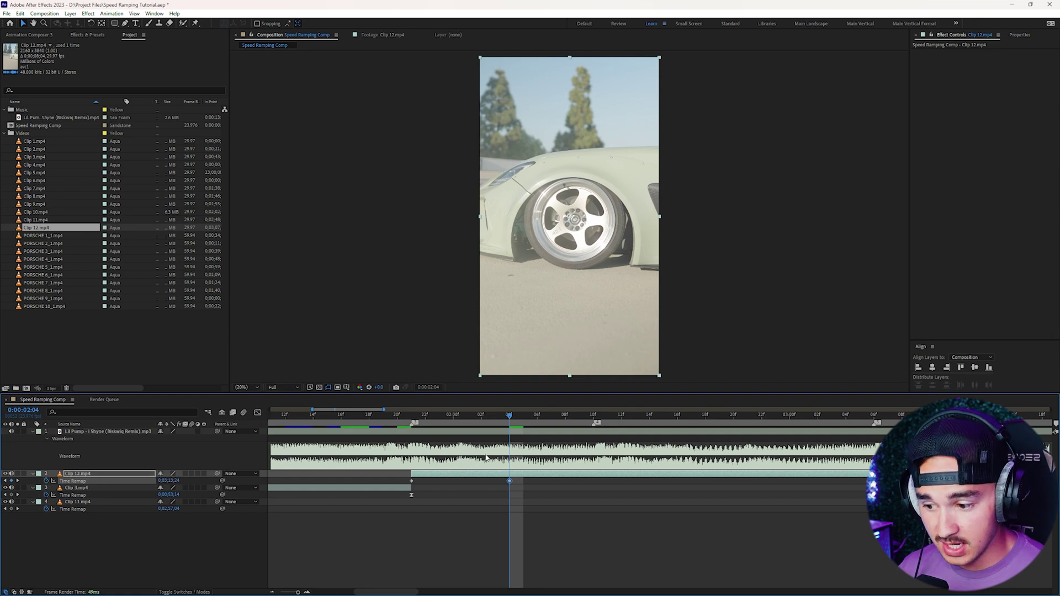
Copy Clip 12's first Time Remap keyframe to 0:00:02:10 for a boomerang effect, and cut off the clip beyond that frame
drag(513, 420, 594, 418)
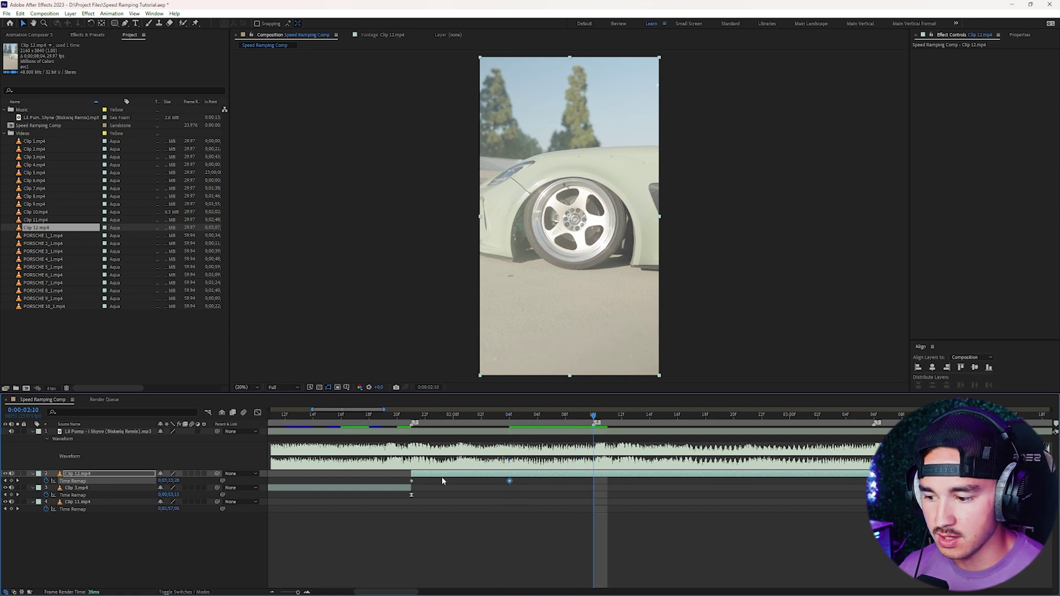
click(412, 480)
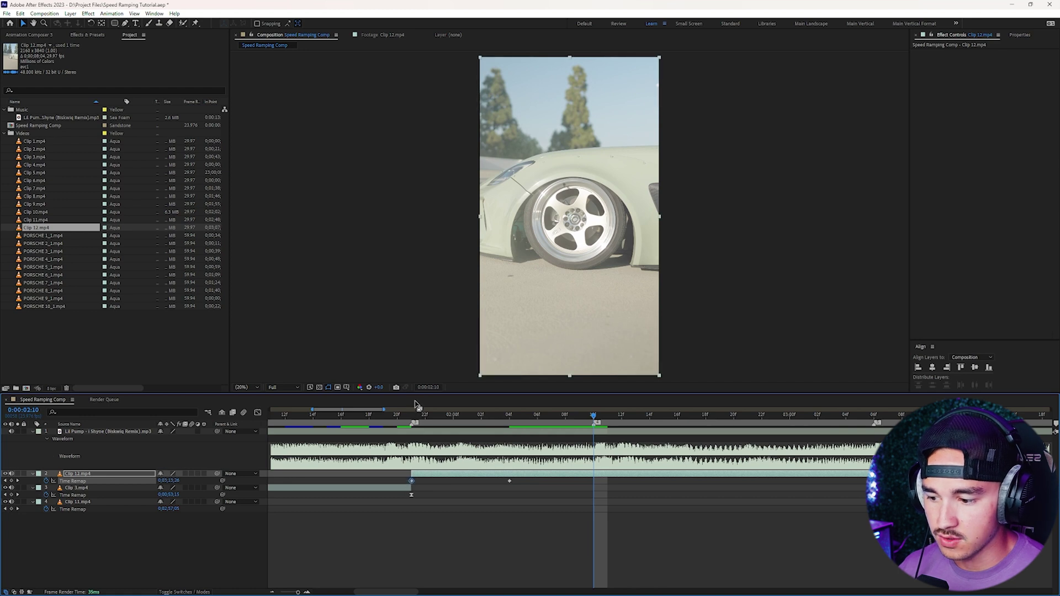
key(ctrl+c)
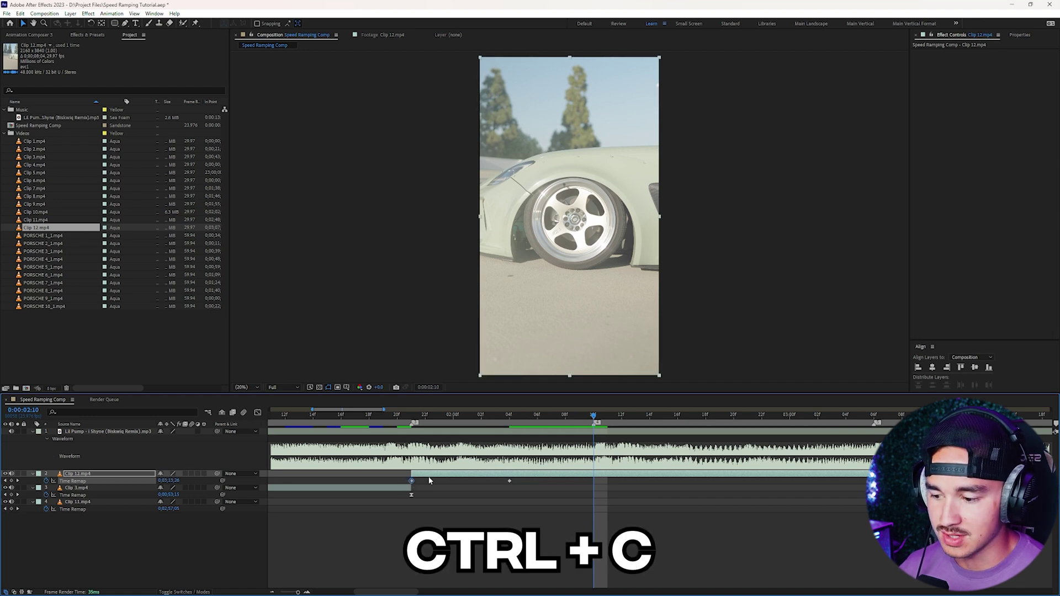
key(ctrl+v)
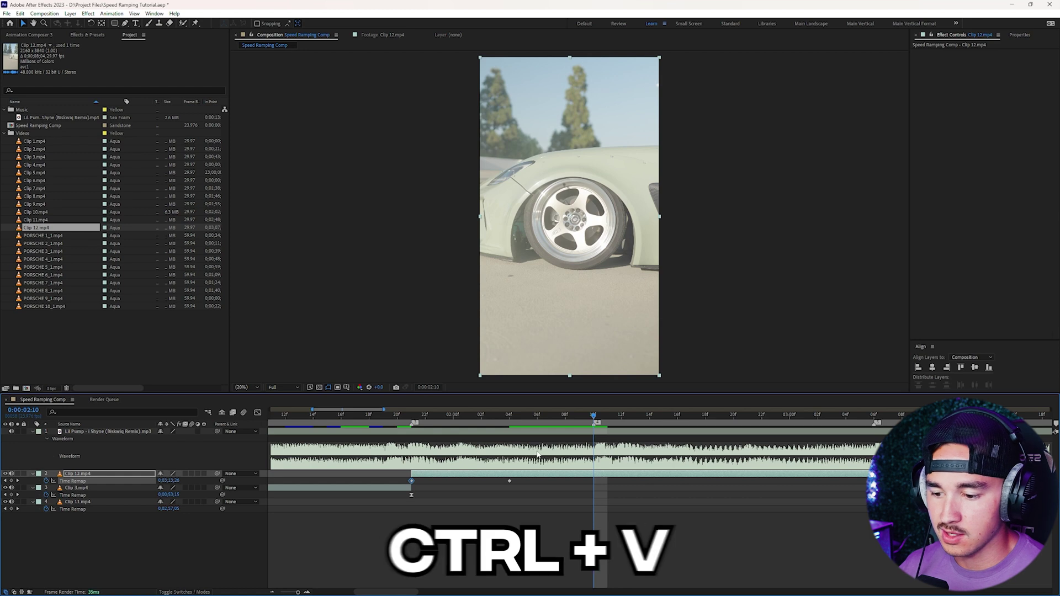
key(ctrl+shift+d)
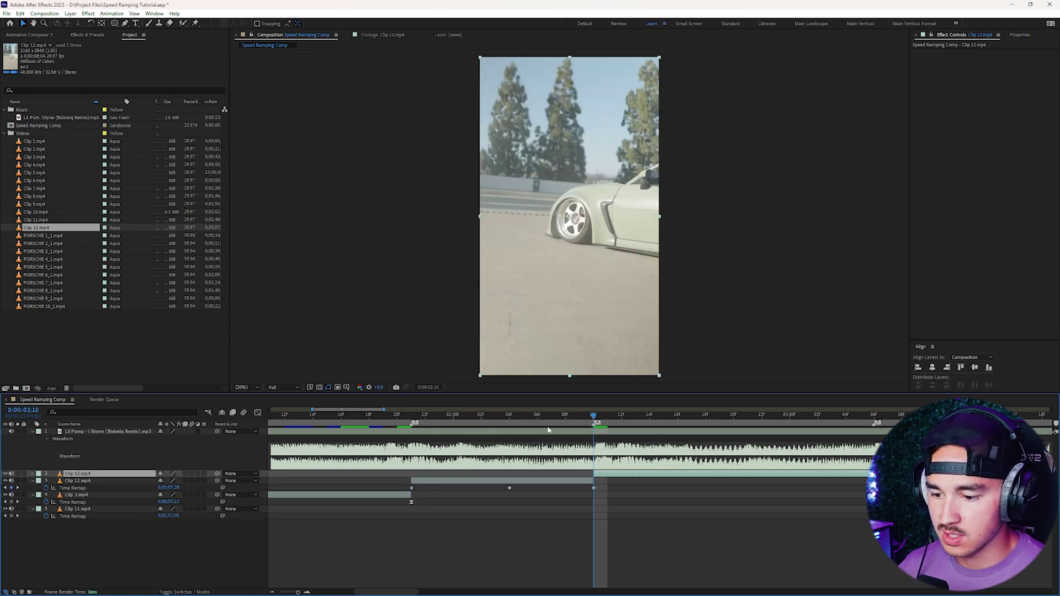
key(Delete)
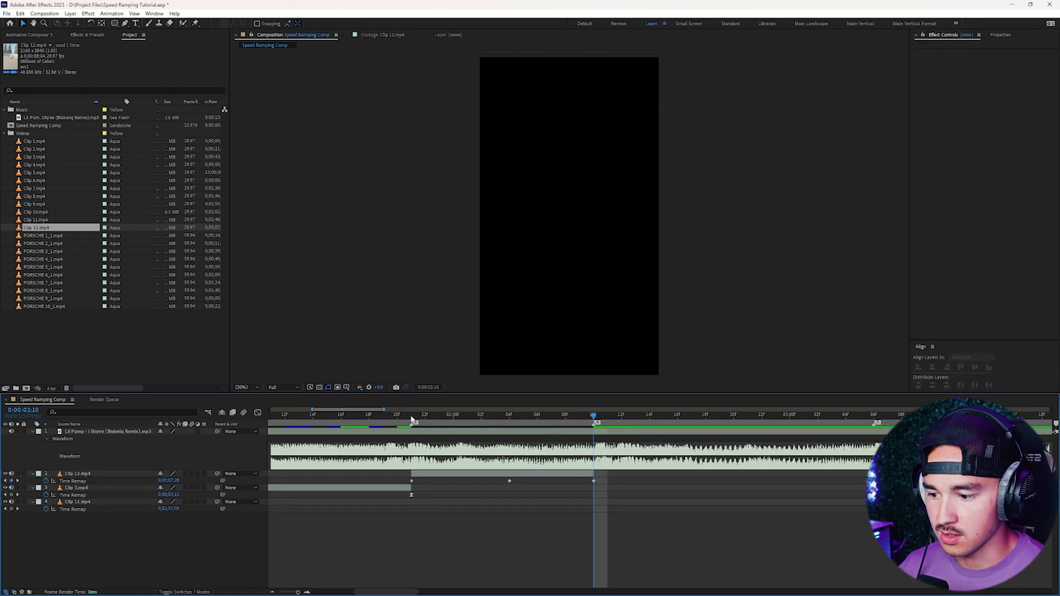
Apply Easy Ease to all three Time Remap keyframes of Clip 12 and show their curve in the Graph Editor
click(411, 419)
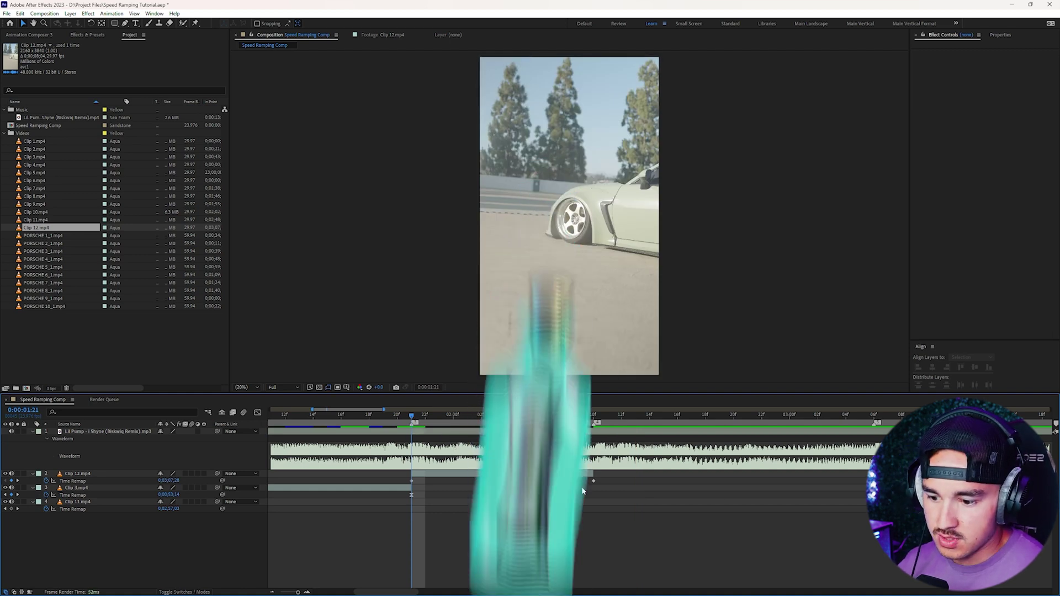
drag(603, 479, 408, 493)
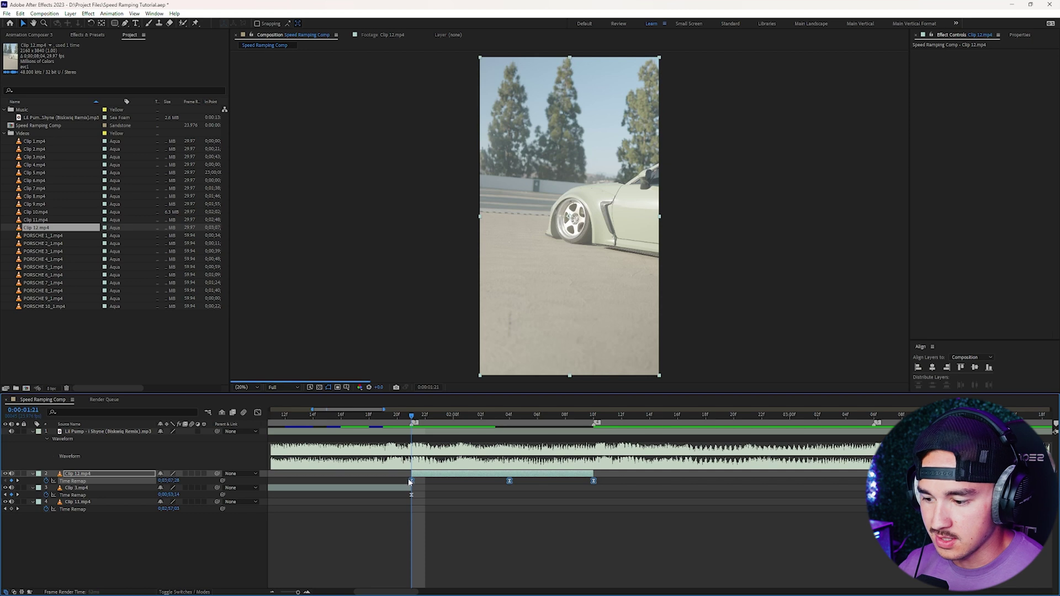
click(257, 414)
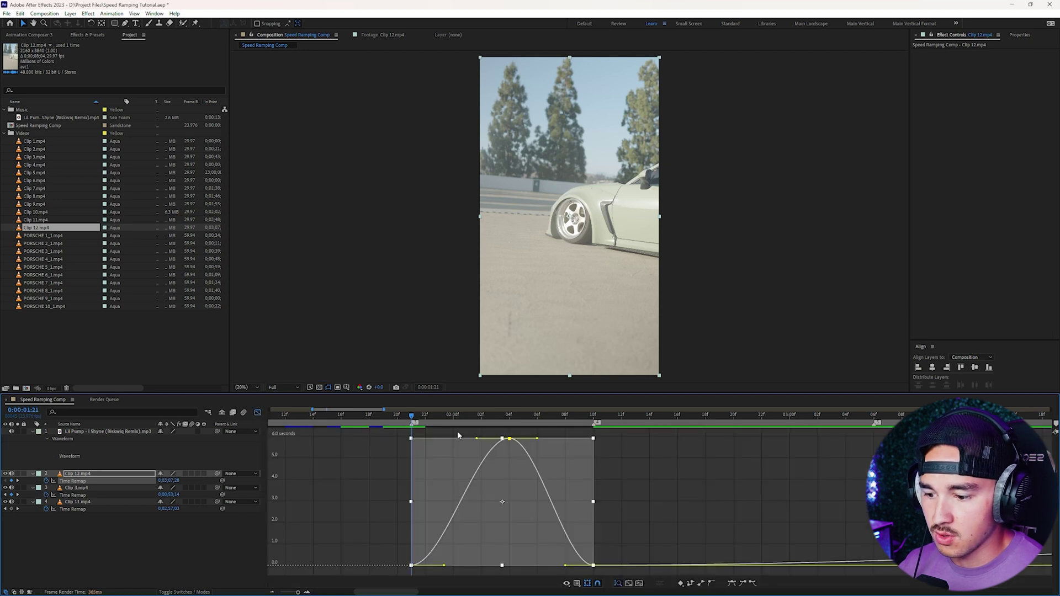
Reshape Clip 12's Time Remap curve into a rounded arch, steep at both ends with long flat handles at the middle keyframe
click(380, 506)
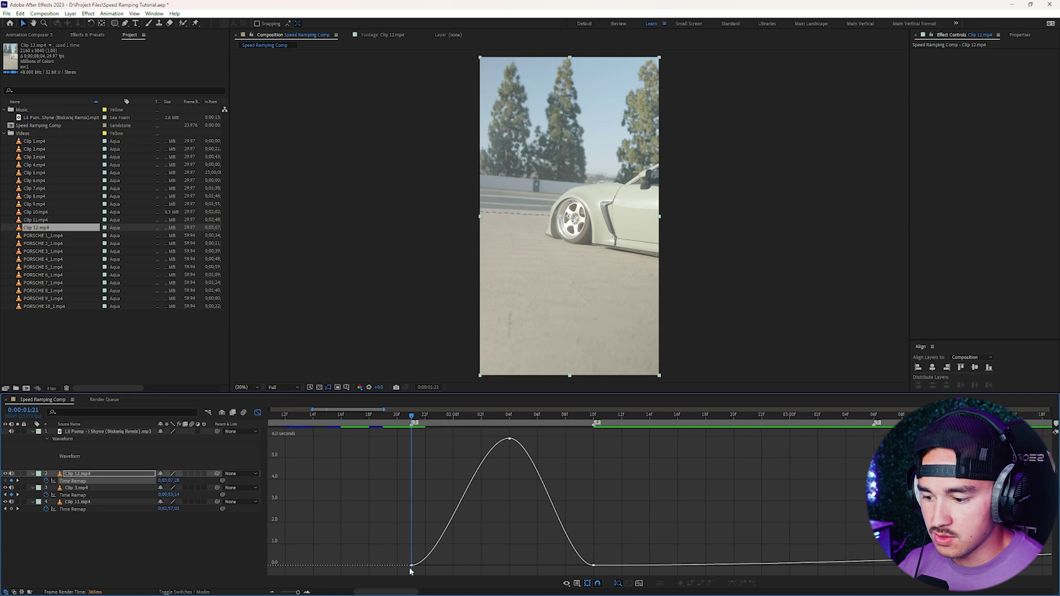
click(412, 566)
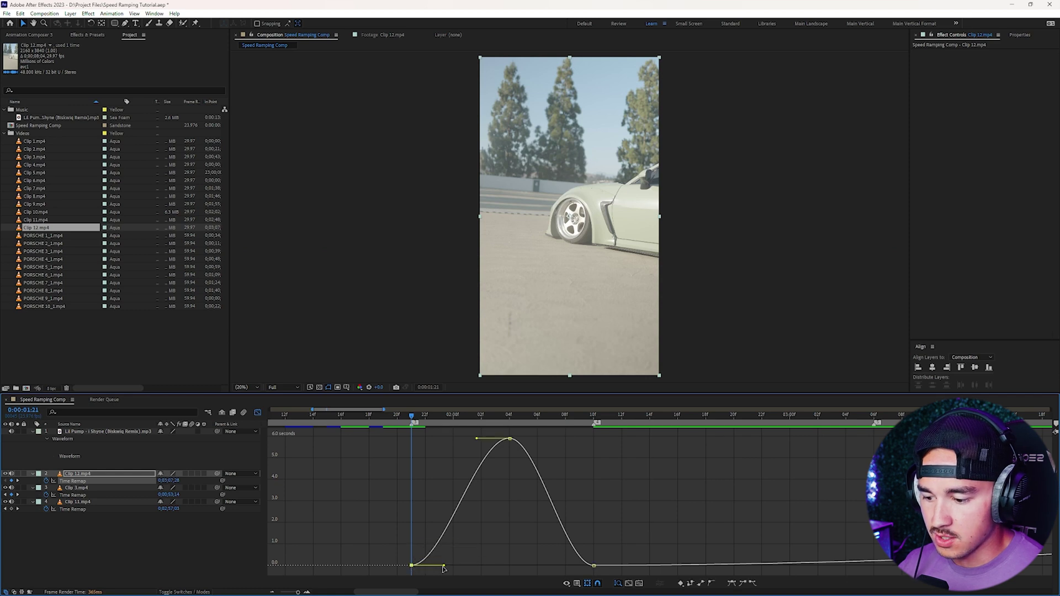
drag(443, 569, 413, 567)
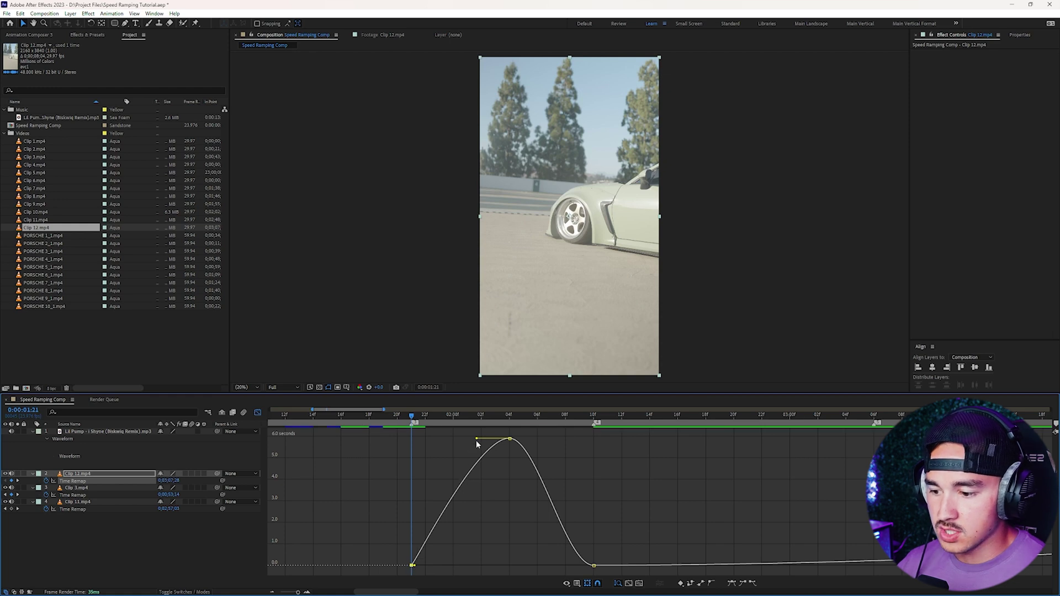
drag(477, 441, 409, 440)
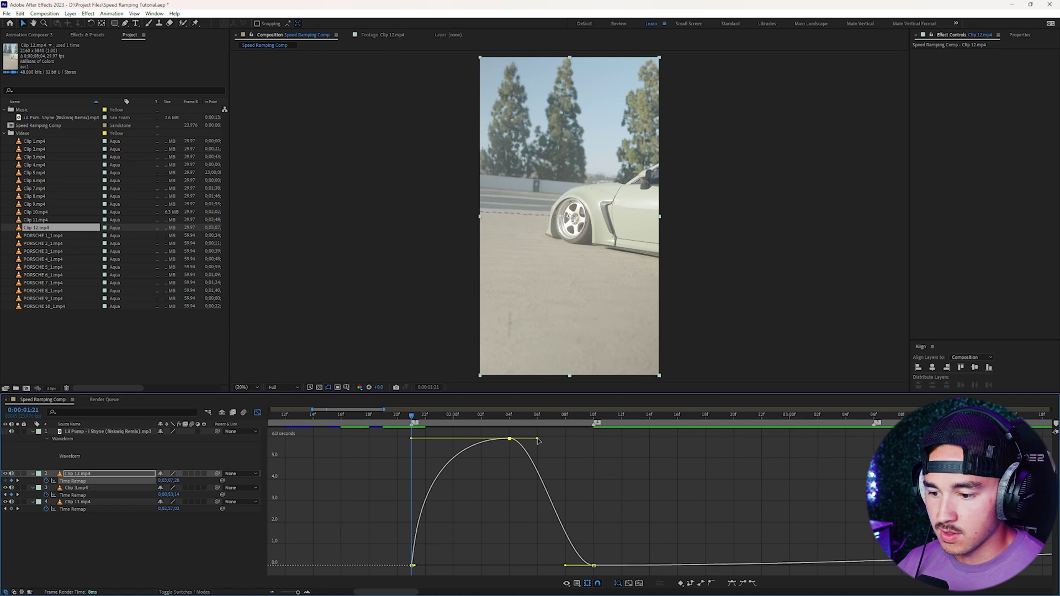
drag(539, 439, 593, 438)
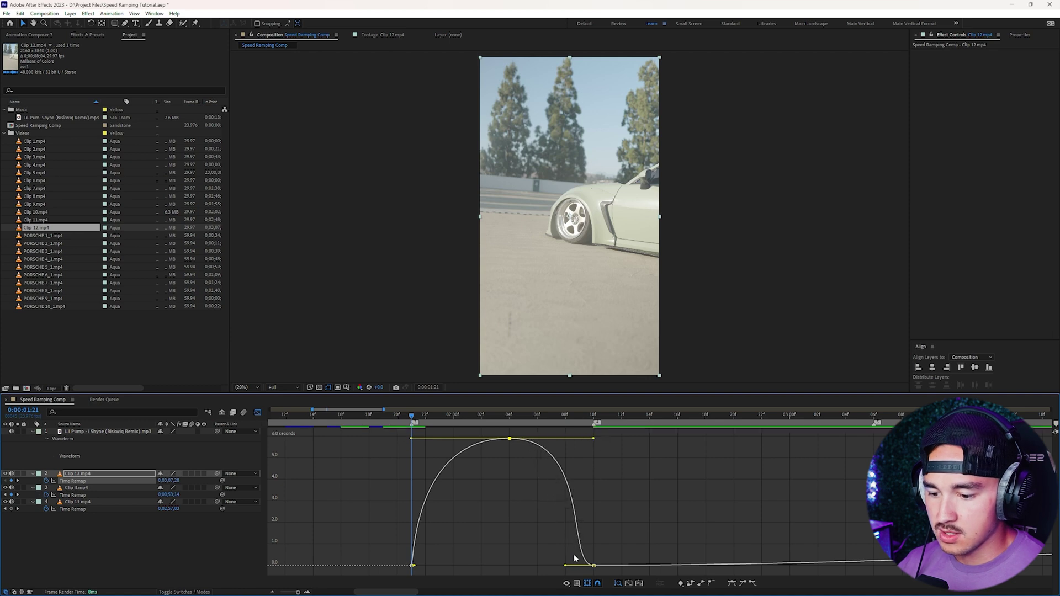
drag(566, 568, 595, 566)
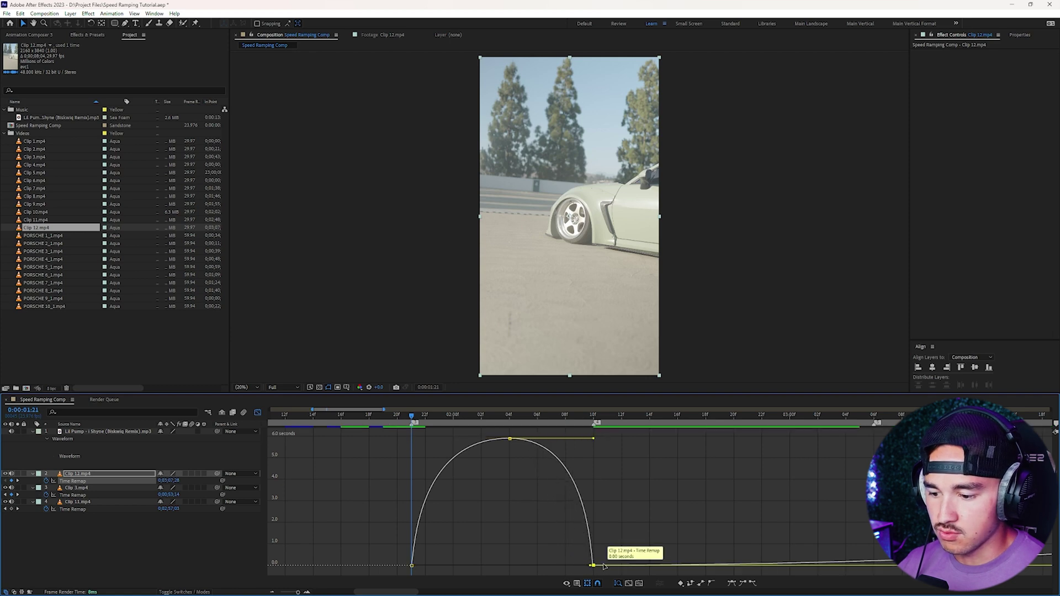
Move Clip 12's ending Time Remap keyframe to 0:00:02:09 and its middle keyframe to 0:00:02:03
key(shift+F3)
click(580, 415)
drag(595, 483, 586, 483)
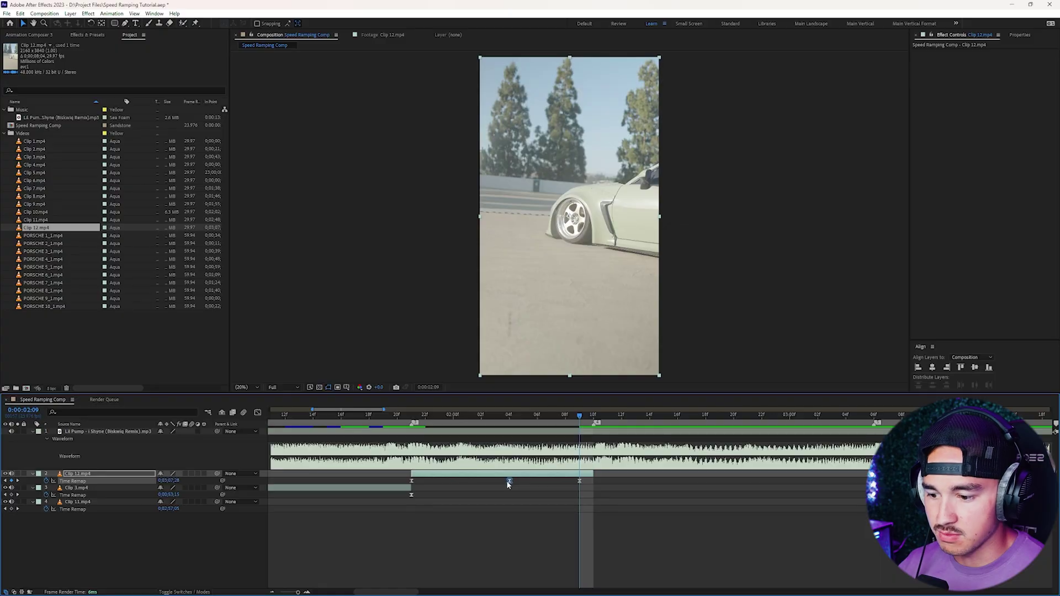
drag(509, 483, 497, 484)
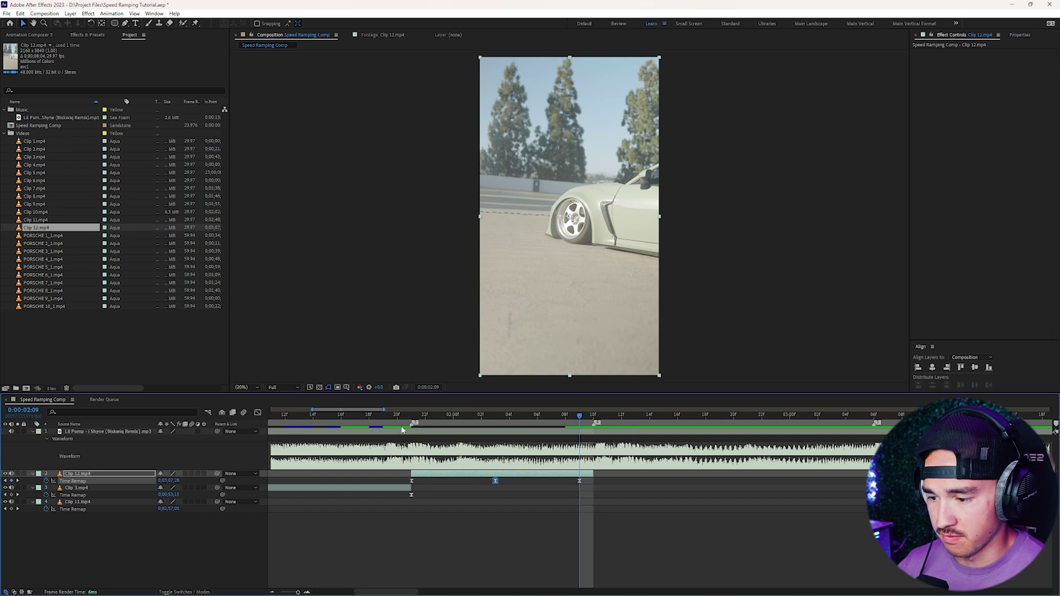
Play back the transition from Clip 3 into Clip 12 from 0:00:01:13, and place the playhead at 0:00:02:10
click(299, 427)
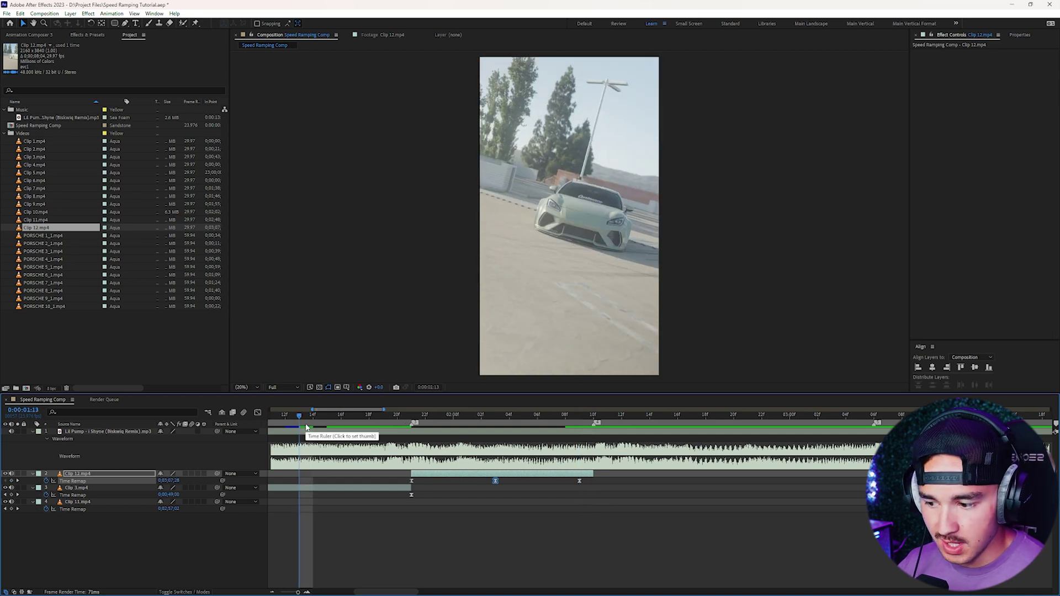
key(space)
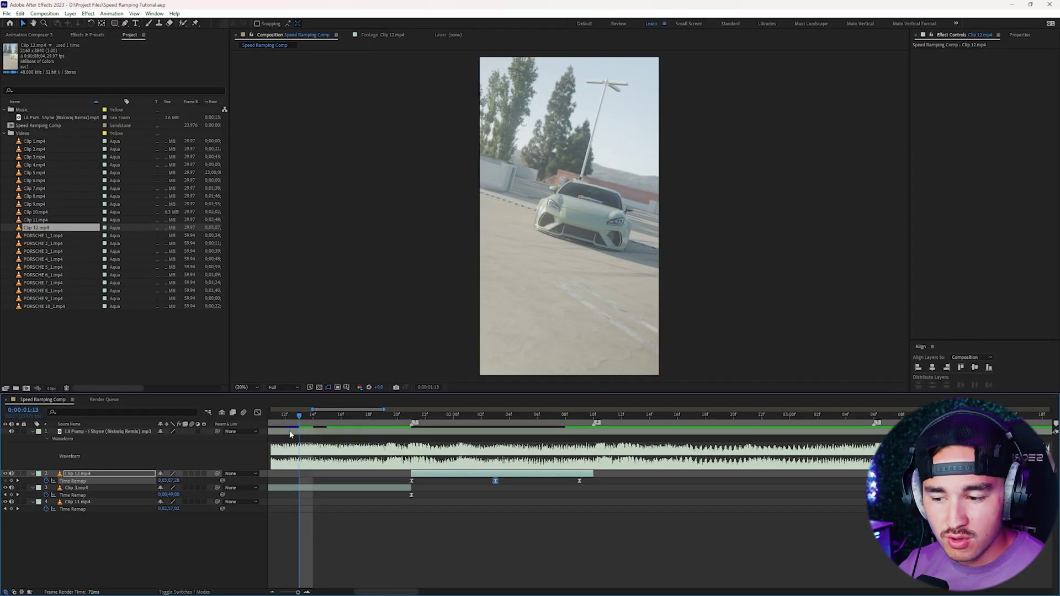
scroll(330, 433, down, 1)
drag(331, 415, 652, 423)
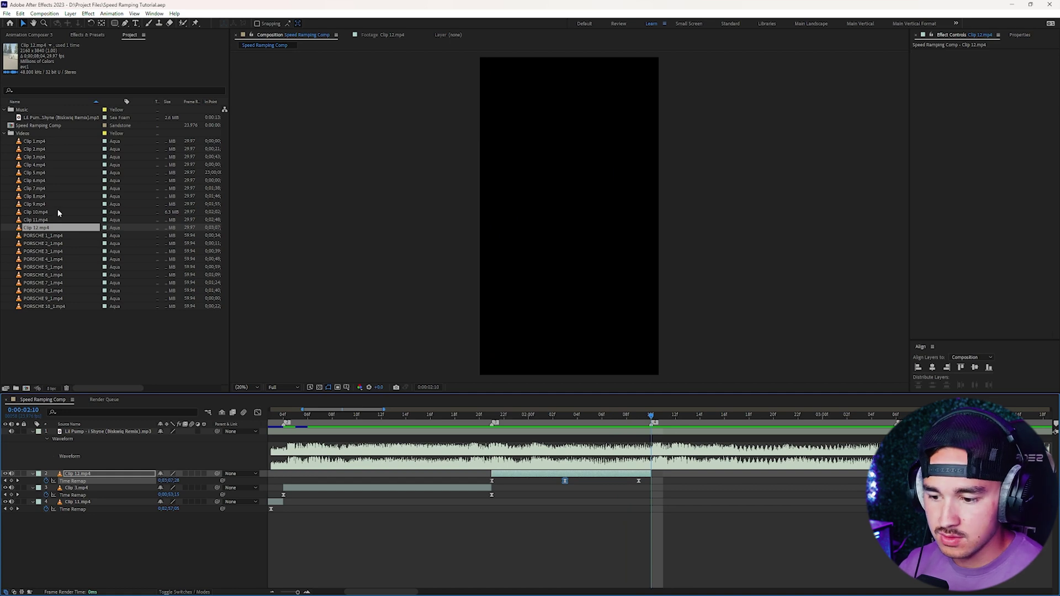
Preview the Clip 5 footage and place it above Clip 12 in the timeline, starting at 0:00:02:10
double_click(35, 172)
drag(259, 368, 203, 373)
drag(61, 172, 681, 485)
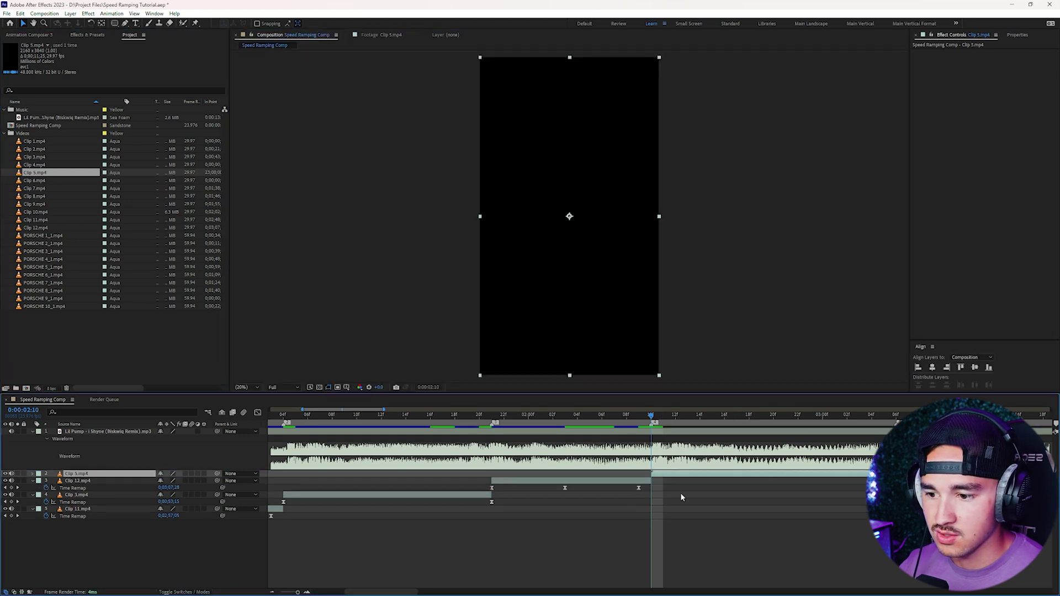
Enable time remapping on Clip 5 and set its ending Time Remap keyframe at the 0:00:03:06 music marker
key(ctrl+alt+t)
key(shift+Page_Down)
key(shift+Page_Down)
drag(201, 475, 232, 473)
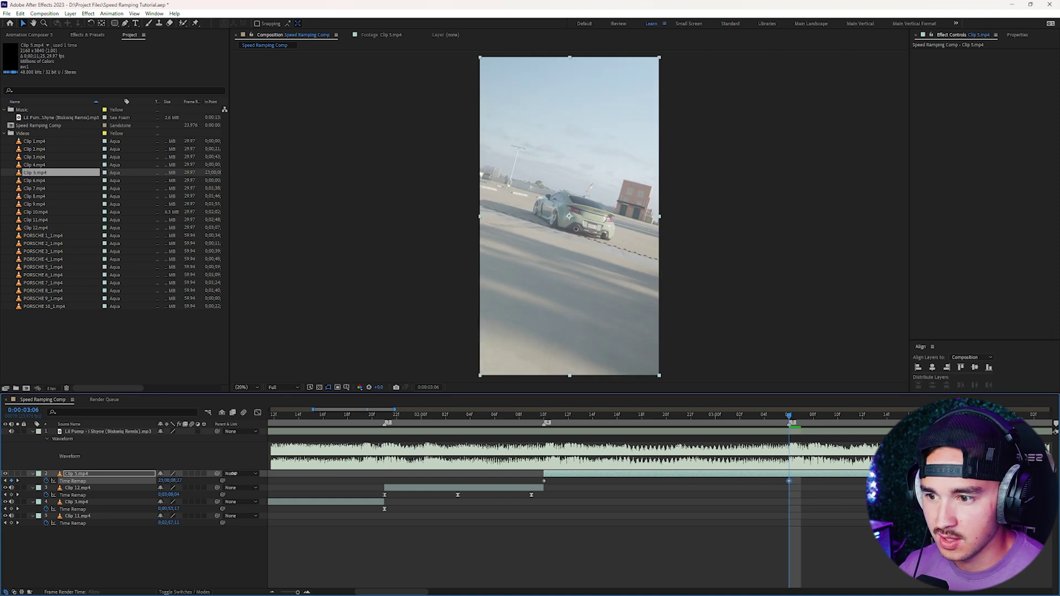
Trim Clip 5 to end at 0:00:03:06 and show its two Time Remap keyframes, with Easy Ease applied, in the Graph Editor
click(795, 483)
drag(796, 483, 540, 480)
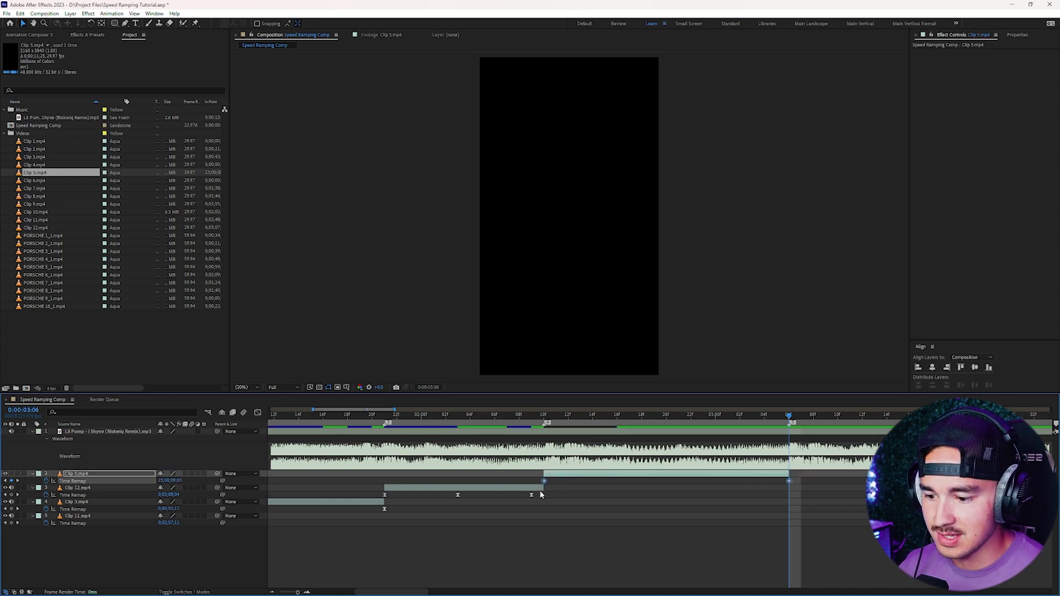
click(257, 413)
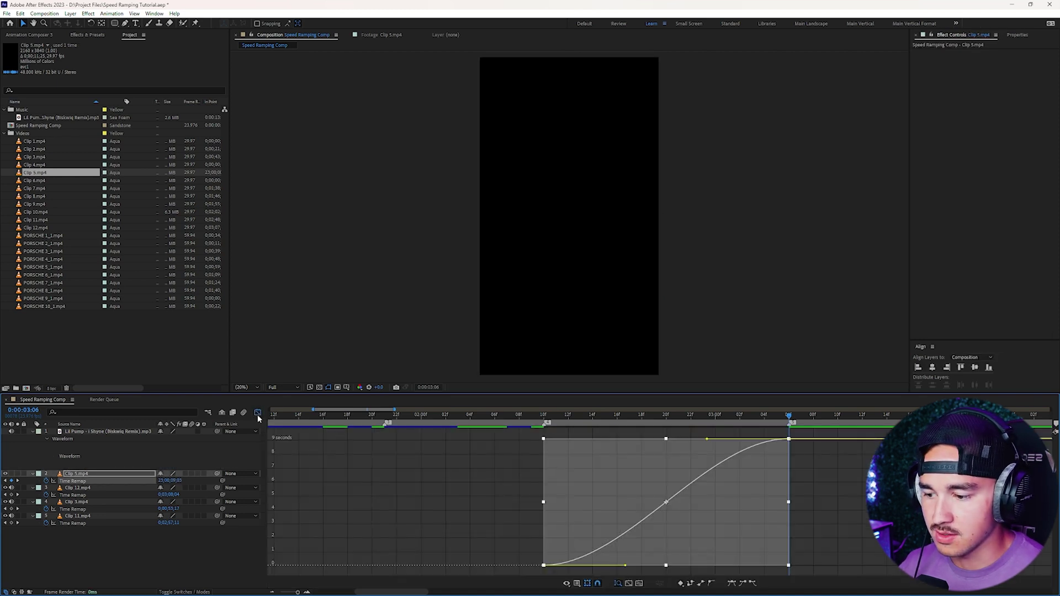
Shape Clip 5's Time Remap curve to be steep at both ends and flatter in the middle, and play back the ramp
click(796, 453)
mouse_move(792, 440)
drag(792, 440, 796, 447)
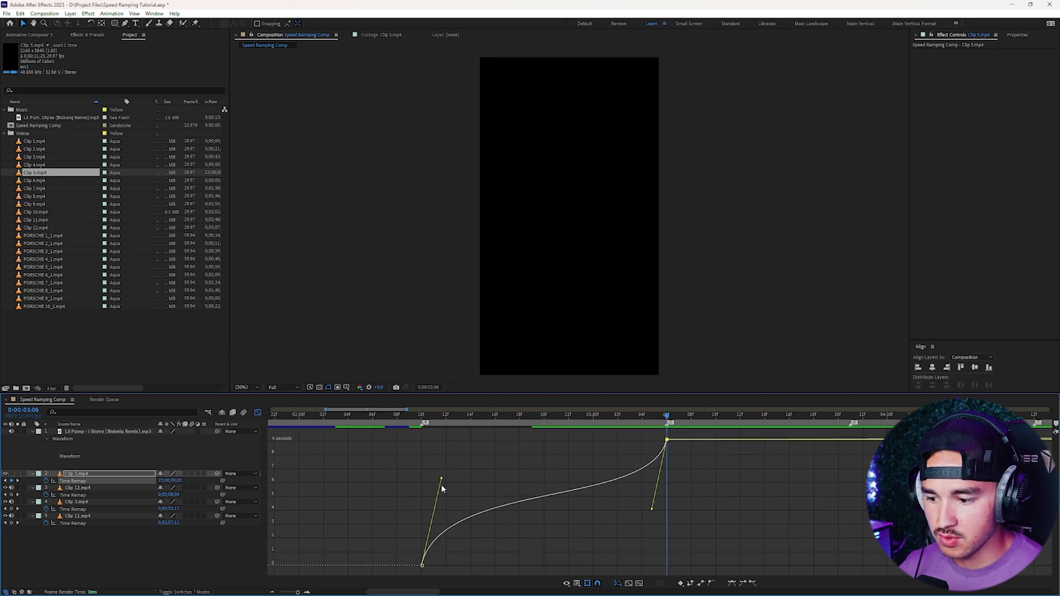
drag(442, 480, 445, 442)
drag(652, 511, 650, 546)
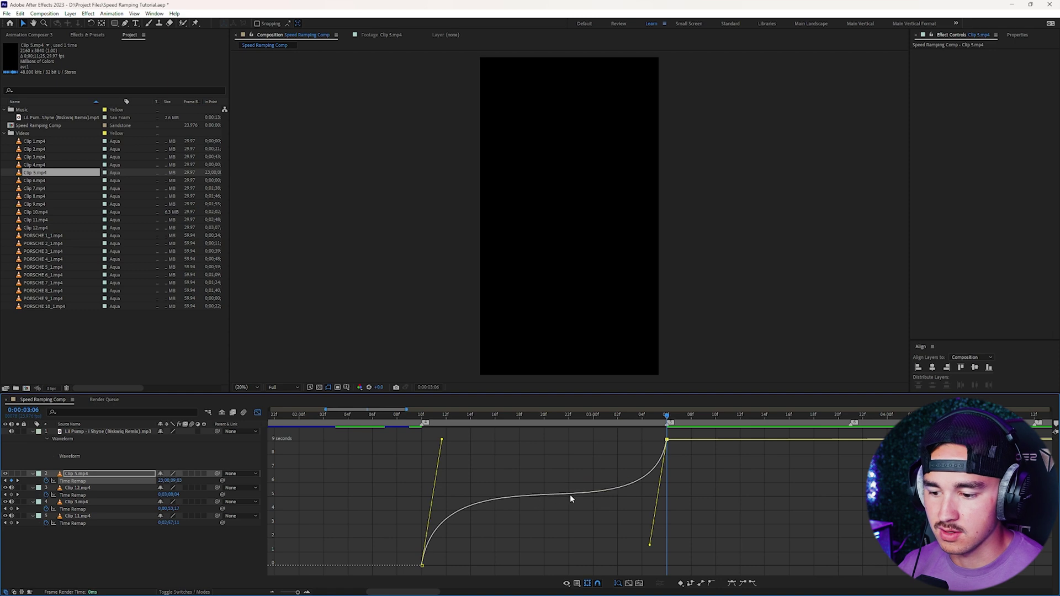
drag(651, 544, 636, 518)
key(space)
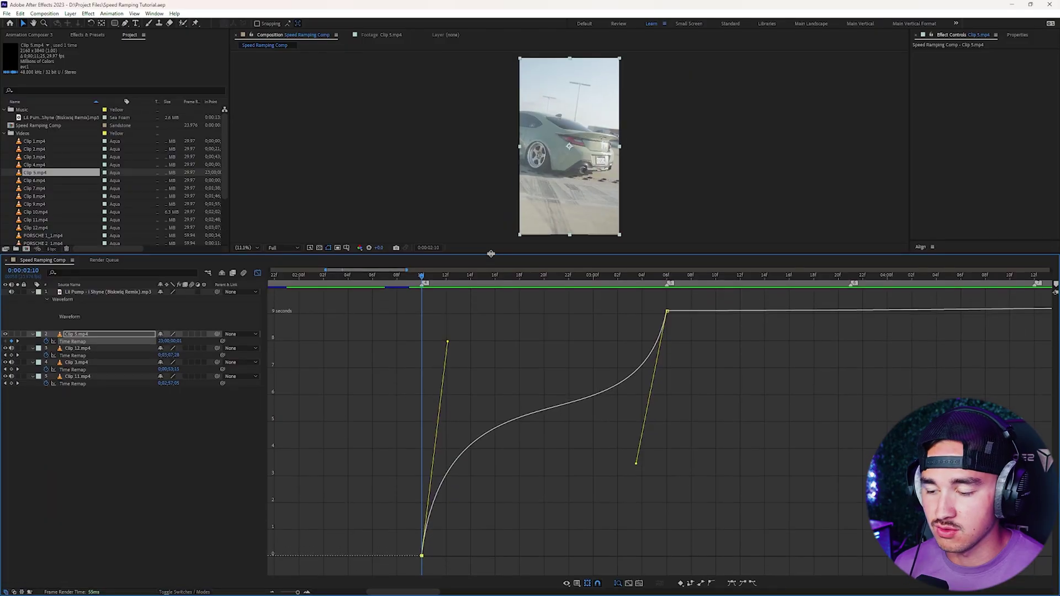
Lengthen both handles of Clip 5's Time Remap curve so it rises, dips backward mid-clip and rises again, and preview the boomerang motion
scroll(505, 343, right, 4)
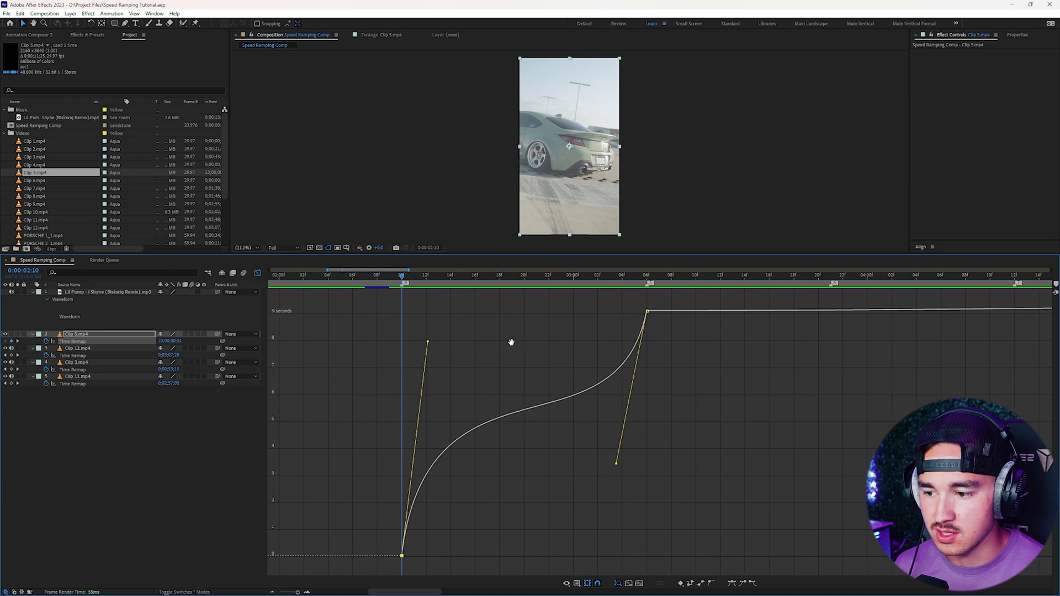
scroll(437, 358, left, 3)
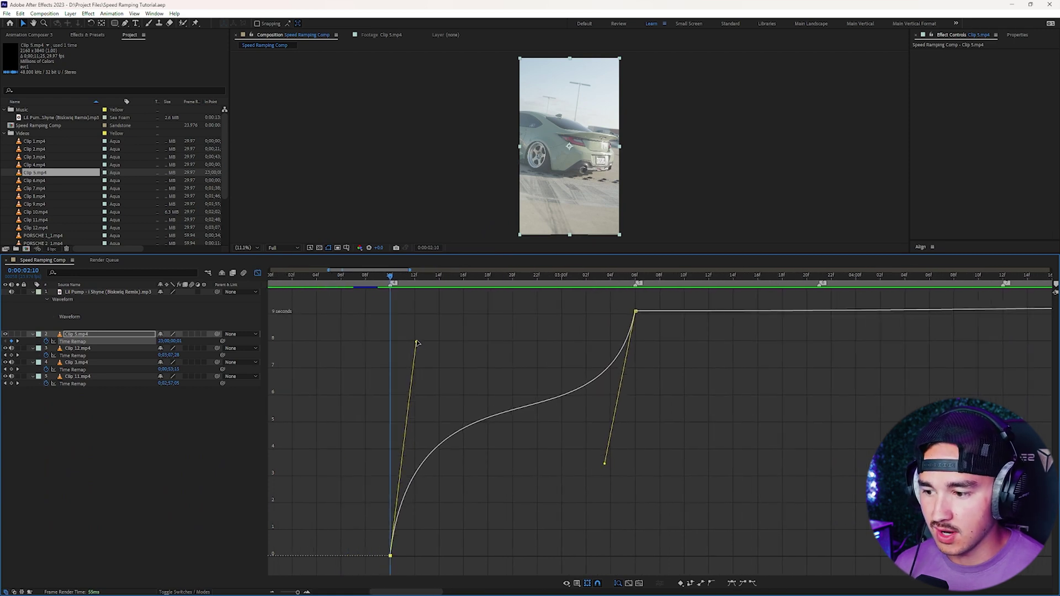
drag(415, 344, 419, 288)
scroll(552, 478, right, 2)
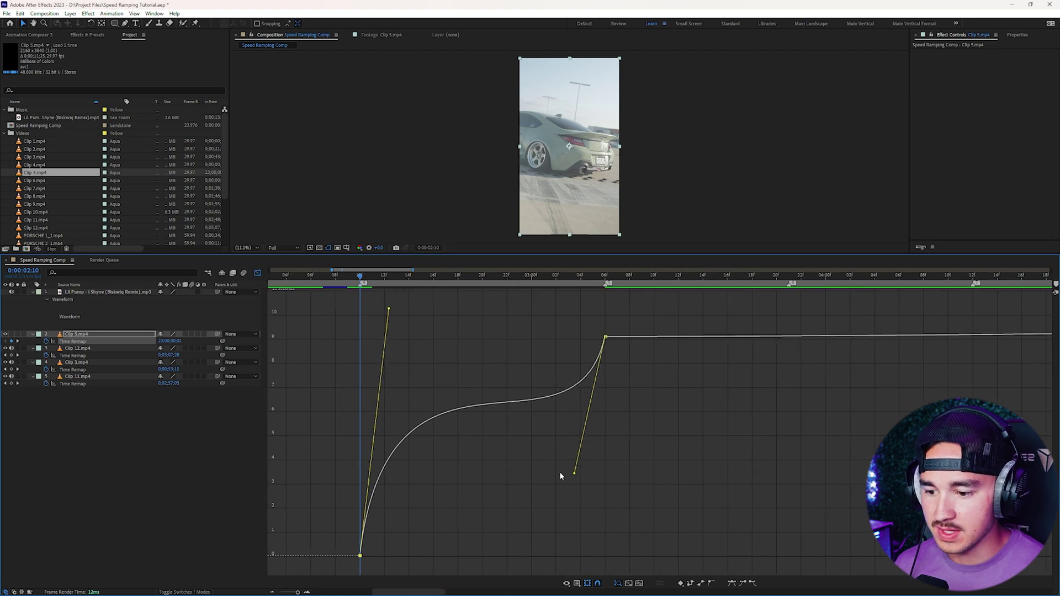
drag(574, 475, 564, 584)
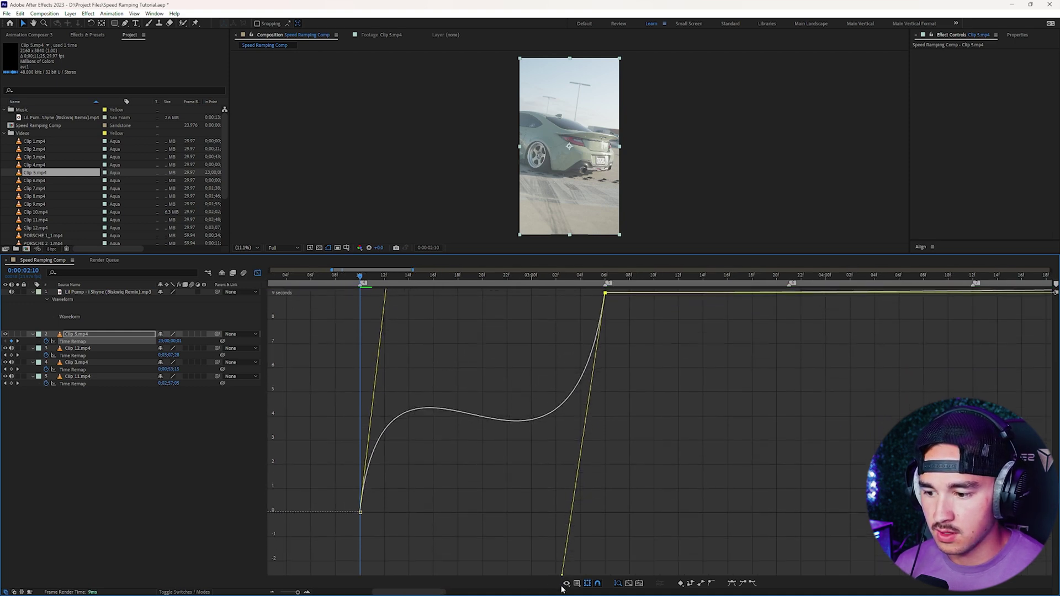
key(space)
drag(430, 283, 594, 290)
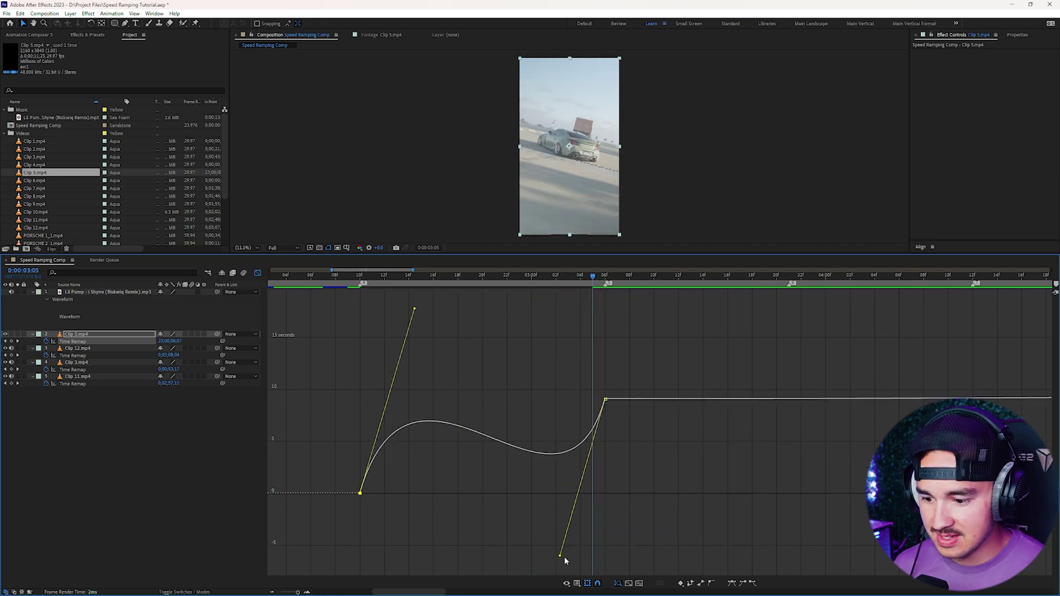